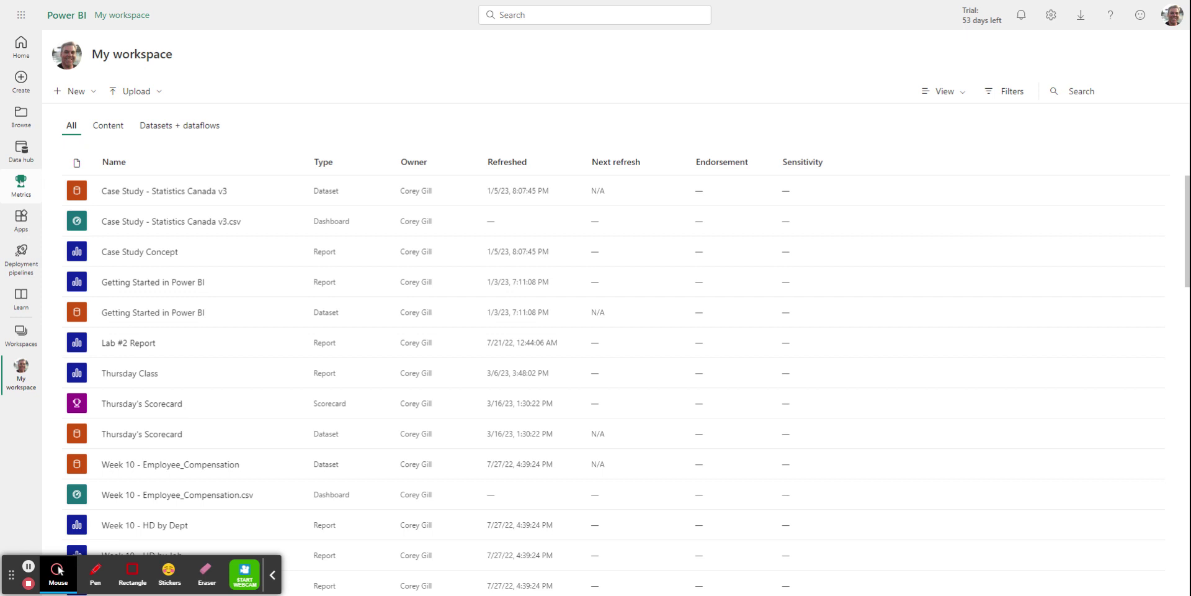
Step: Create a new scorecard from the Metrics hub
{"action": "left_click", "coordinate": [21, 184]}
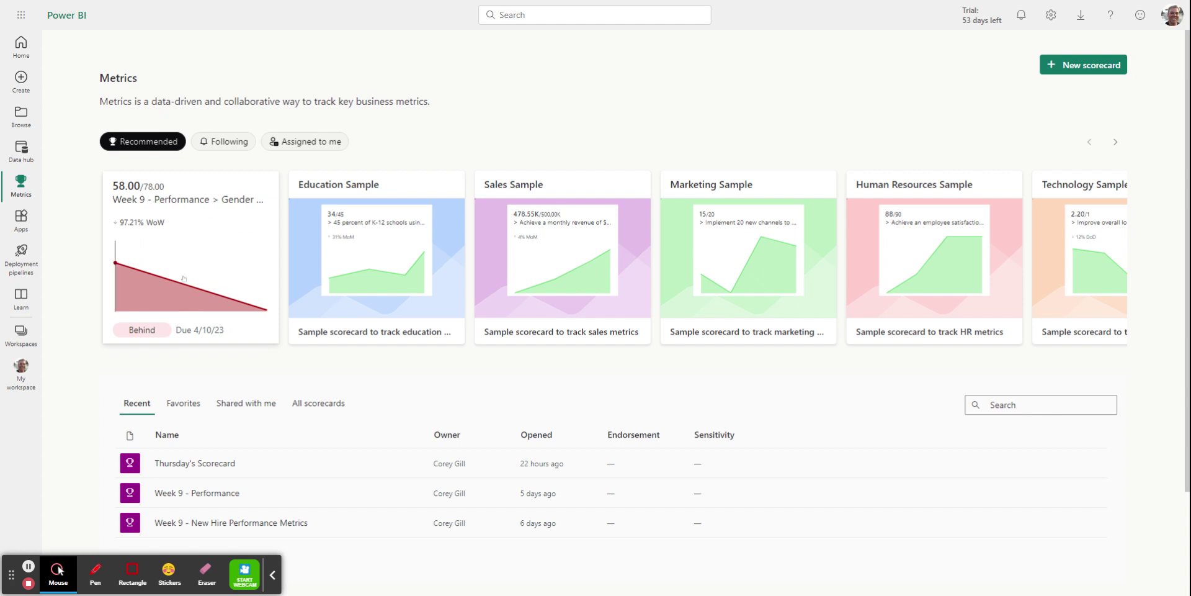
{"action": "mouse_move", "coordinate": [184, 277]}
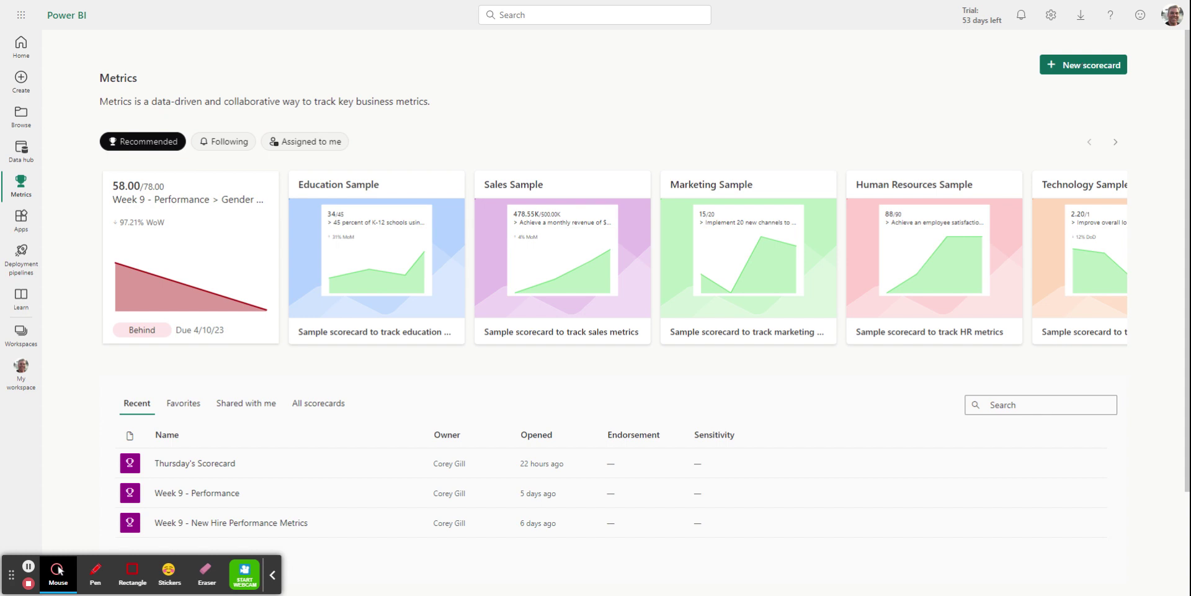
{"action": "left_click", "coordinate": [1085, 69]}
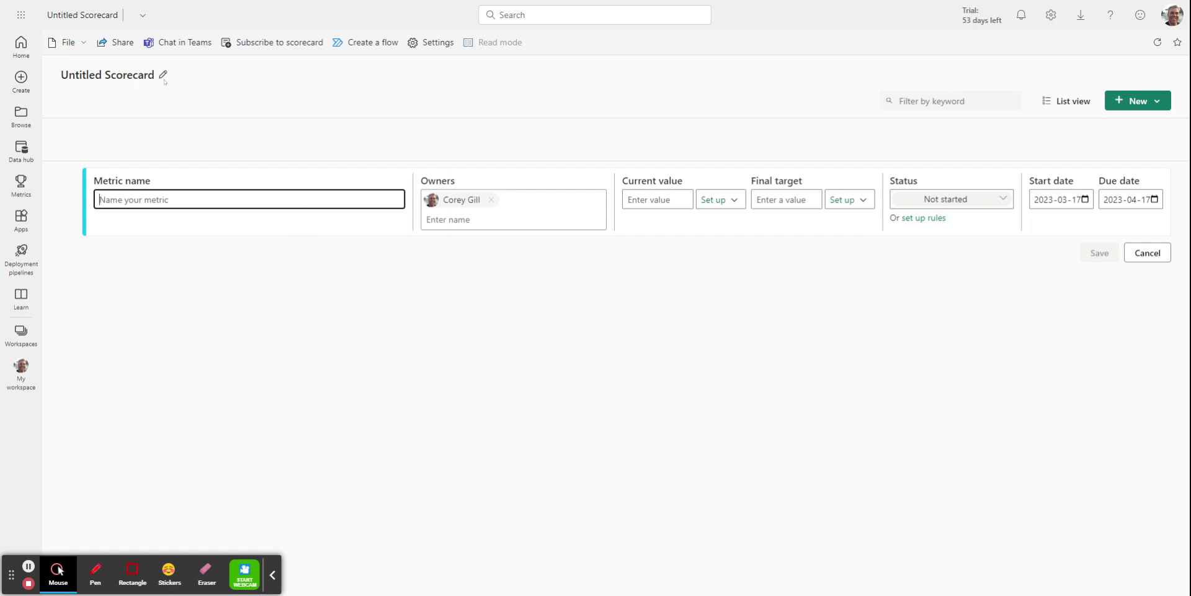
Step: Change the scorecard title from 'Untitled Scorecard' to 'Practice Scorecard'
{"action": "left_click", "coordinate": [163, 75]}
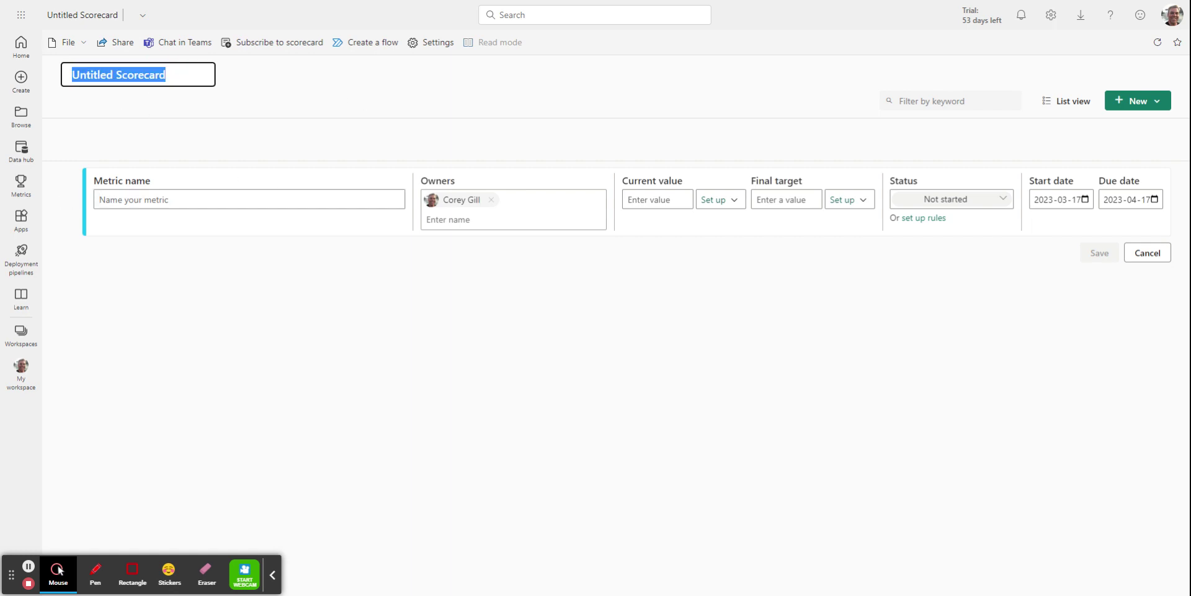
{"action": "left_click", "coordinate": [113, 75]}
{"action": "left_click_drag", "start_coordinate": [117, 75], "coordinate": [67, 75]}
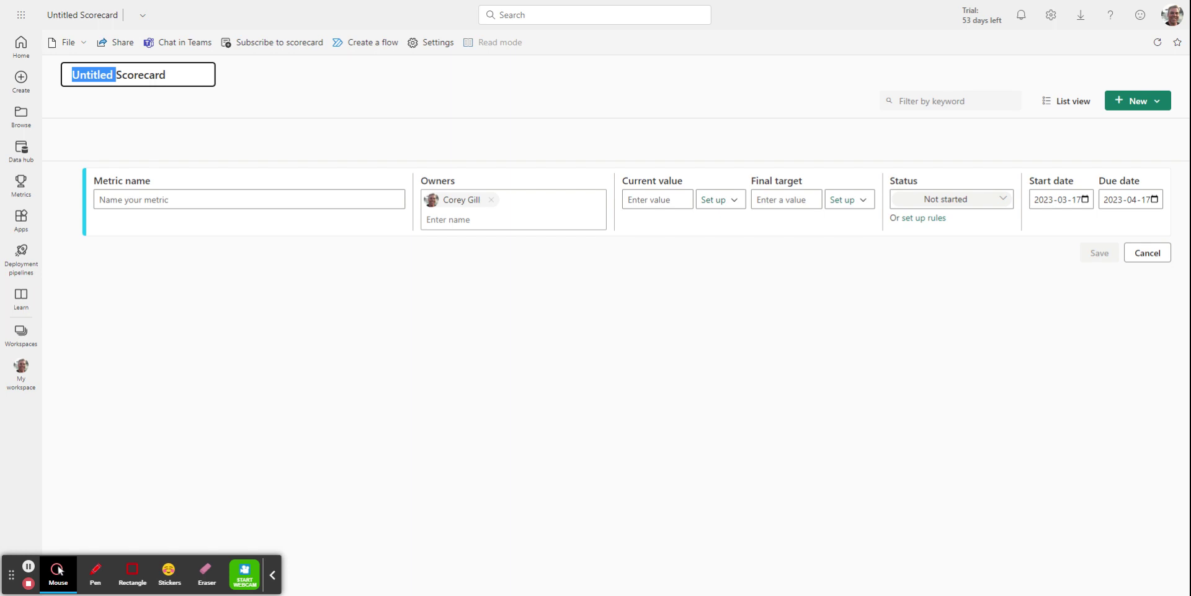
{"action": "type", "text": "Practice"}
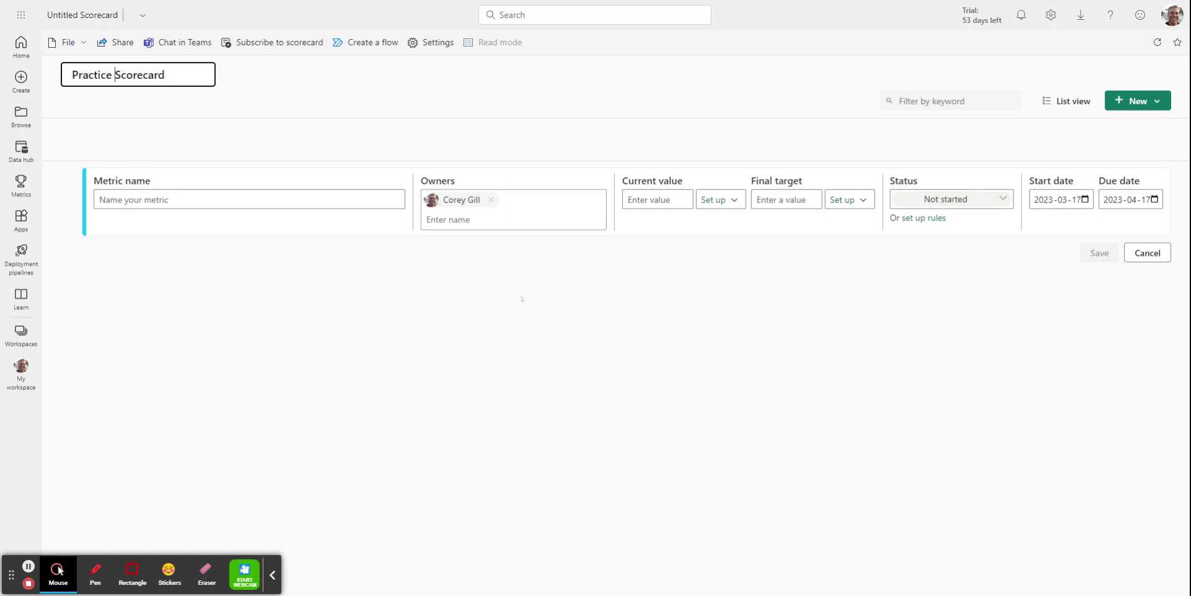
{"action": "left_click", "coordinate": [488, 95]}
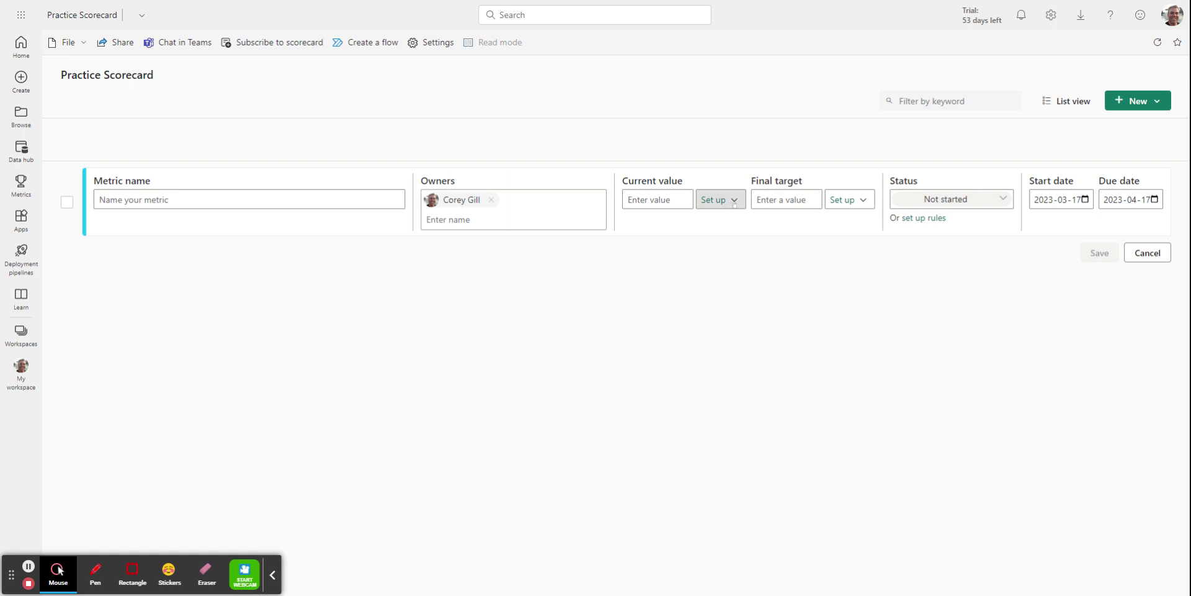
Step: Connect the metric's current value to data from the Thursday Class report
{"action": "left_click", "coordinate": [735, 204]}
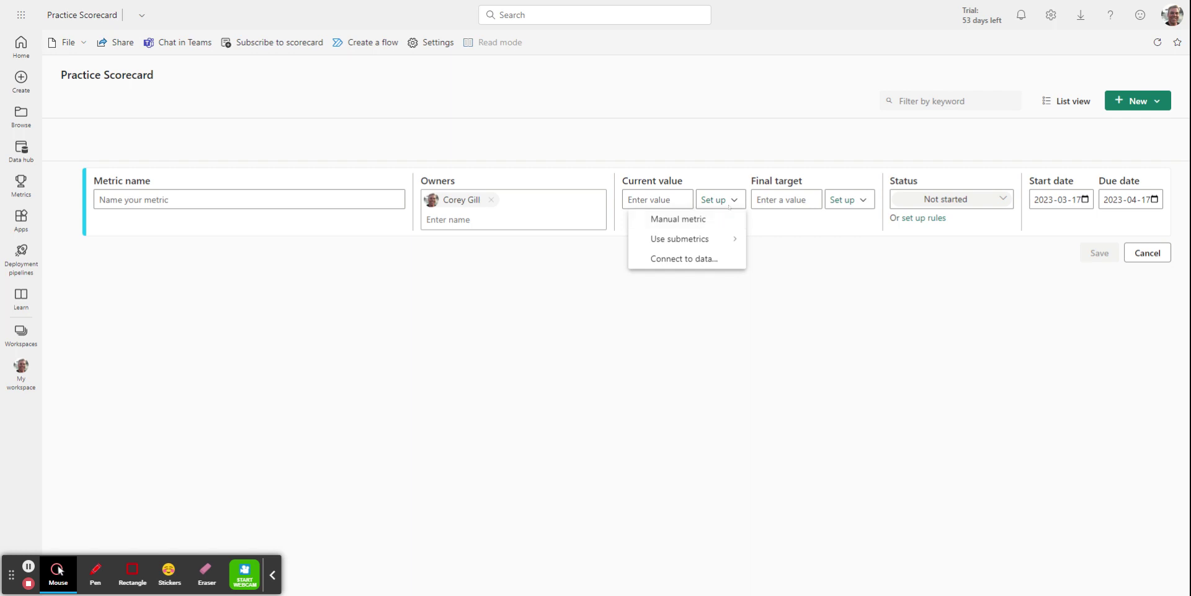
{"action": "left_click", "coordinate": [698, 259]}
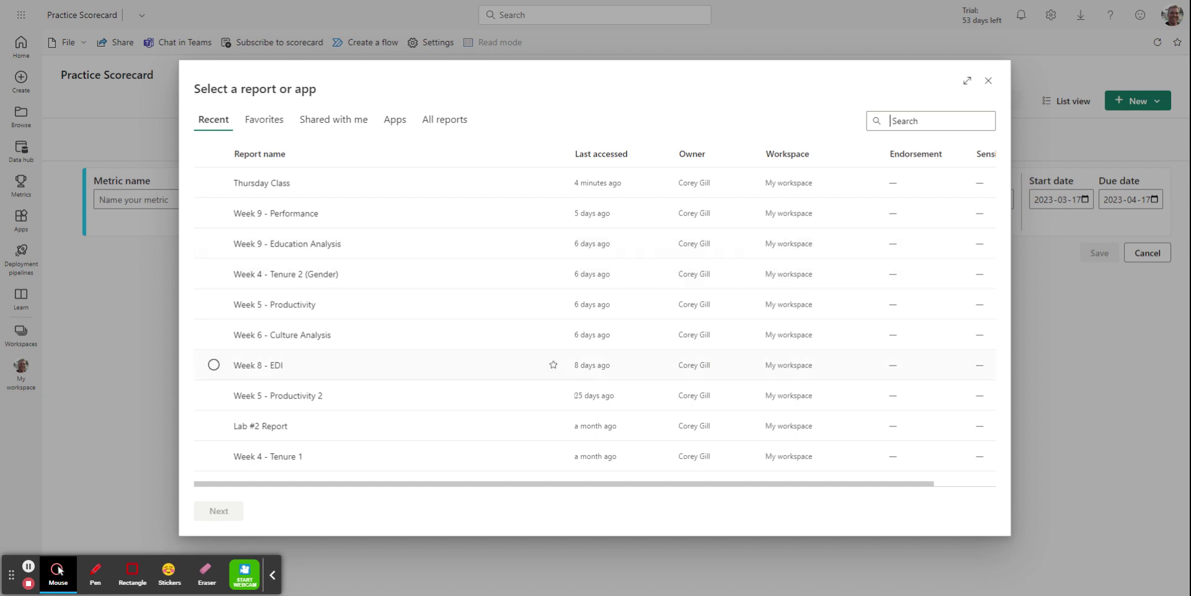
{"action": "left_click", "coordinate": [213, 182]}
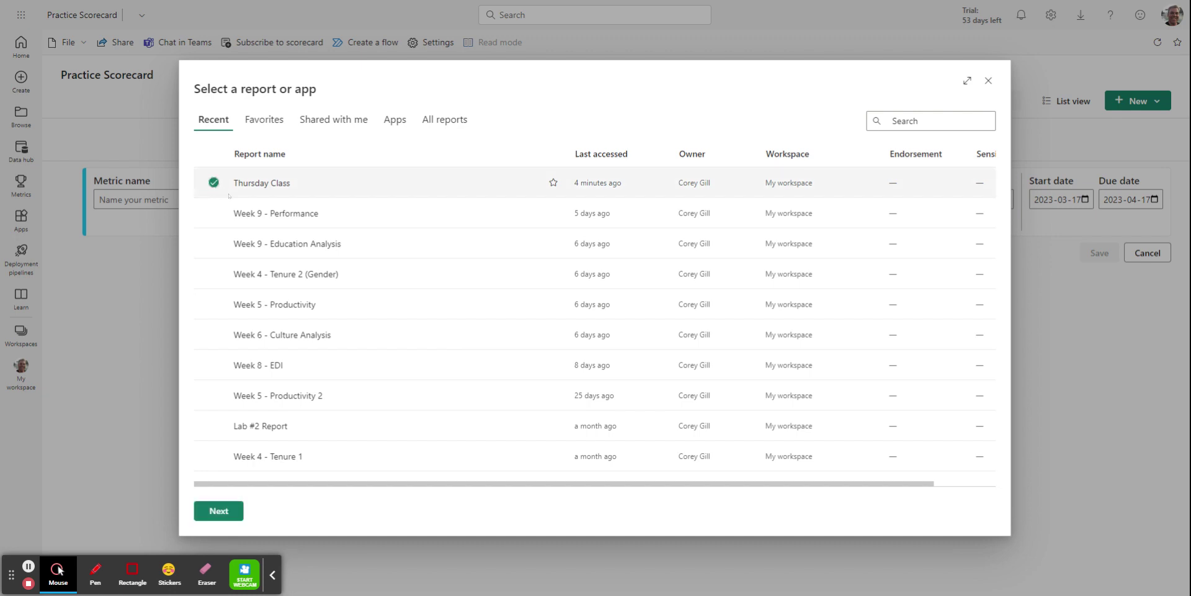
{"action": "left_click", "coordinate": [217, 510]}
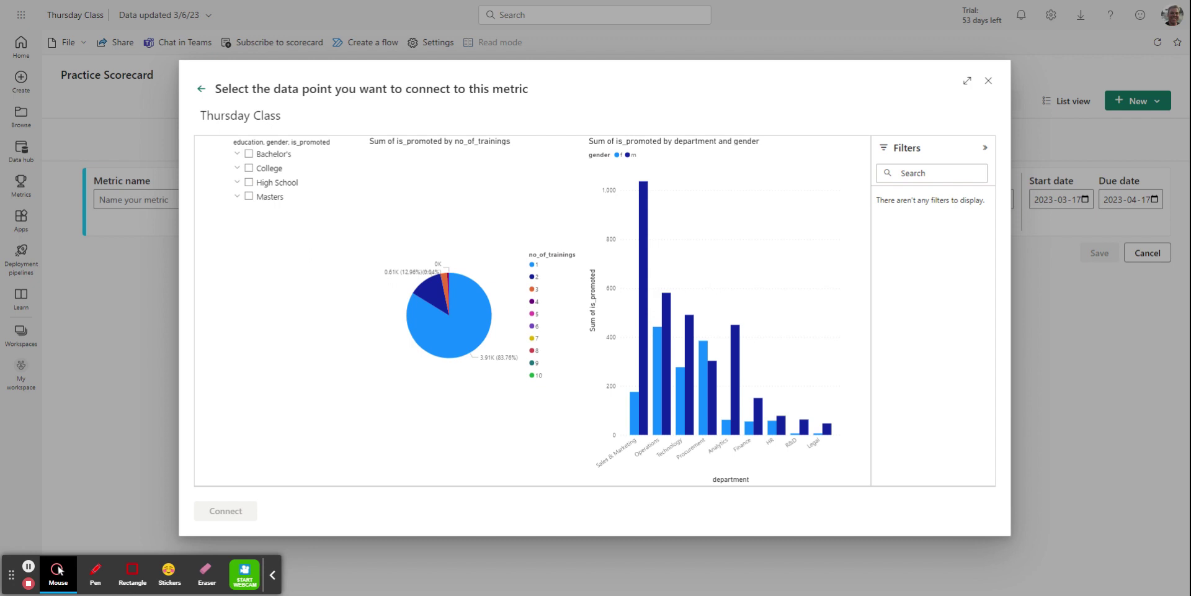
Step: Filter the report slicer to College education and female (f) employees only
{"action": "left_click", "coordinate": [235, 169]}
{"action": "left_click", "coordinate": [248, 168]}
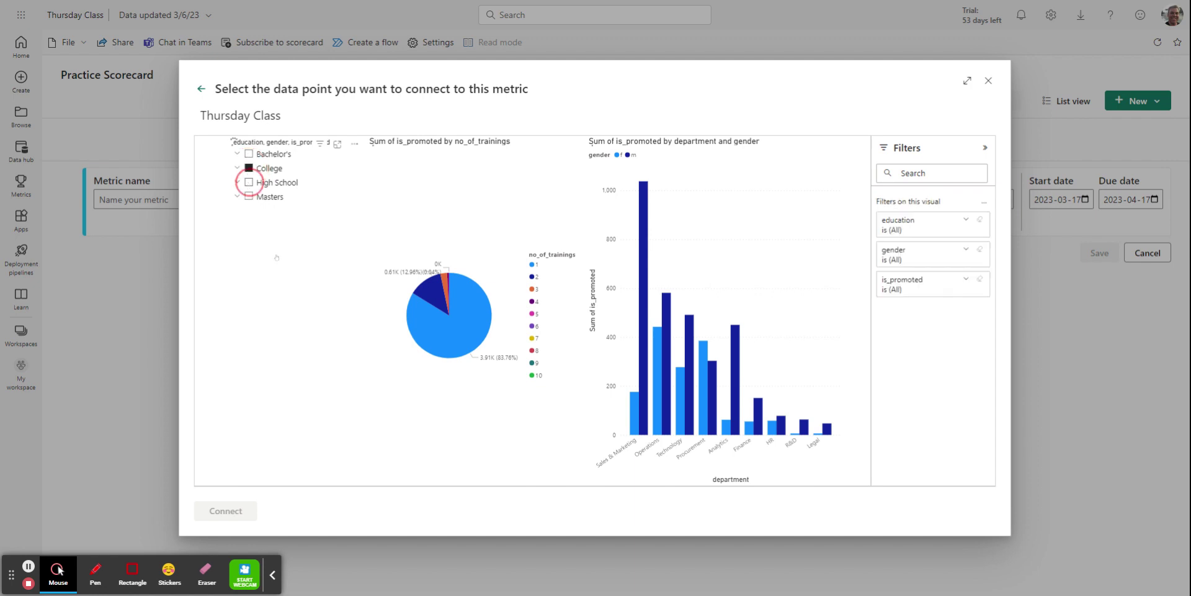
{"action": "left_click", "coordinate": [237, 167]}
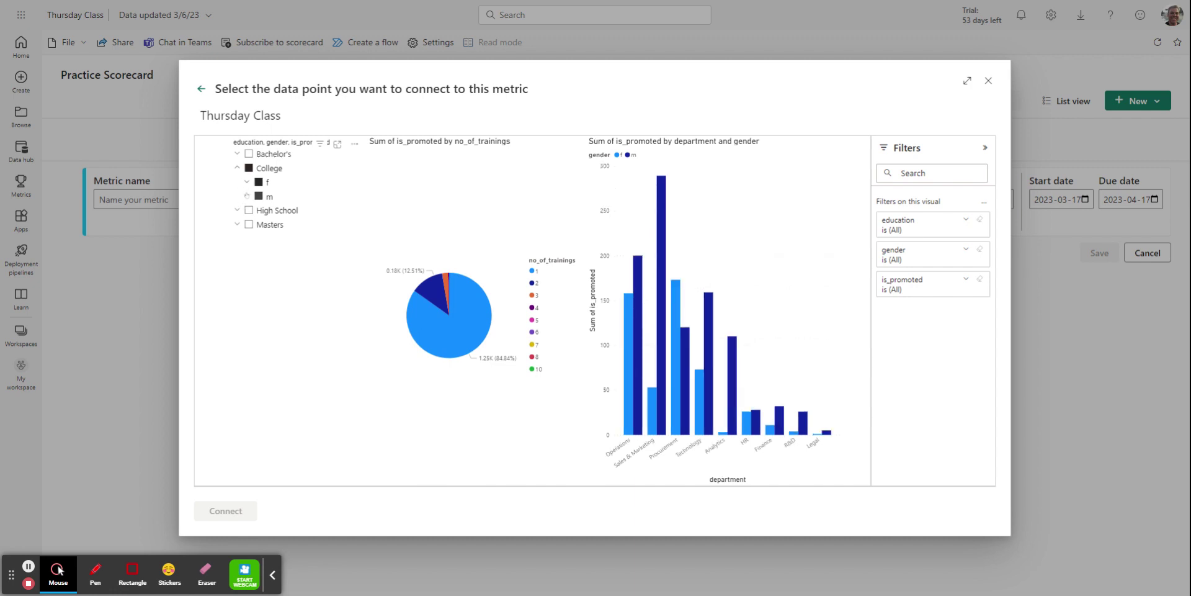
{"action": "left_click", "coordinate": [259, 196]}
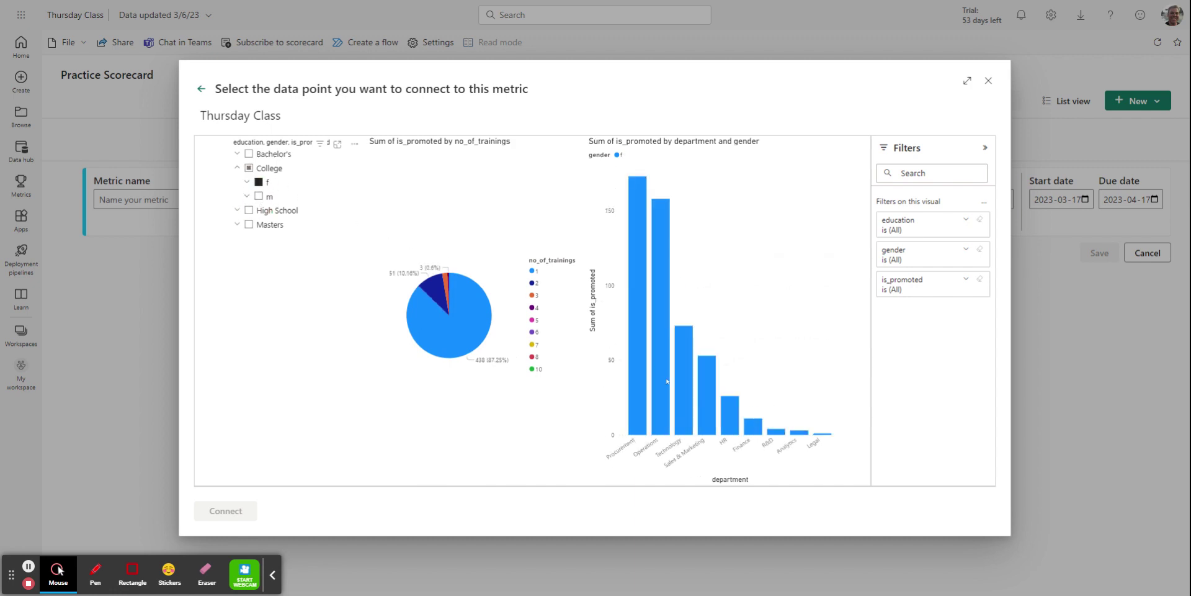
{"action": "mouse_move", "coordinate": [643, 338]}
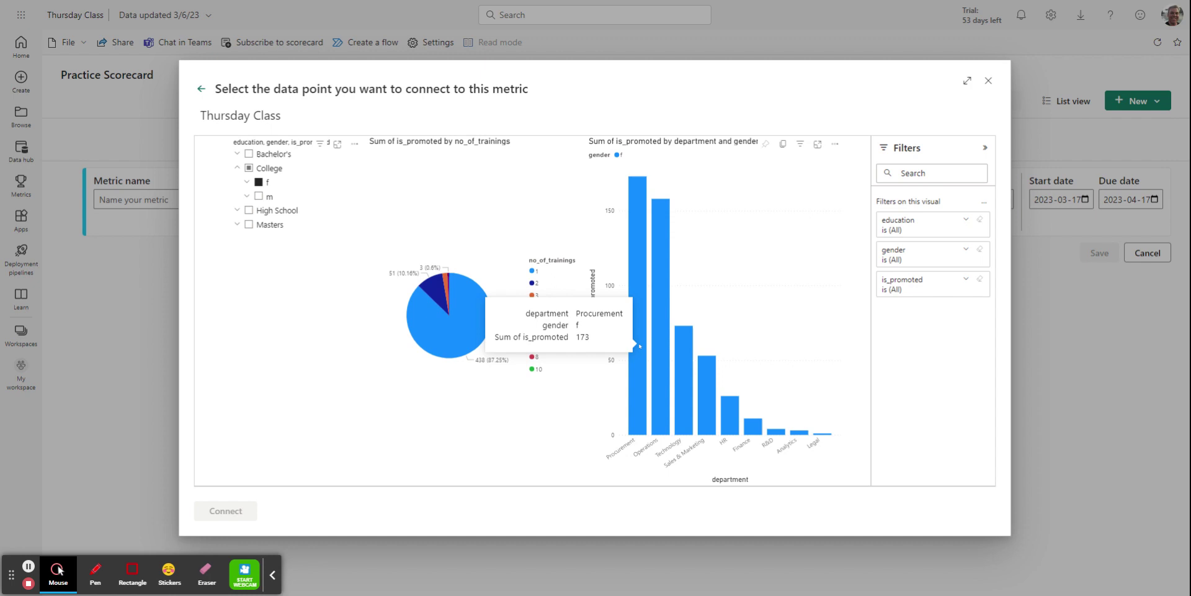
Step: Select all nine department bars for female promotions and connect the 502.00 total as current value
{"action": "left_click", "coordinate": [639, 346]}
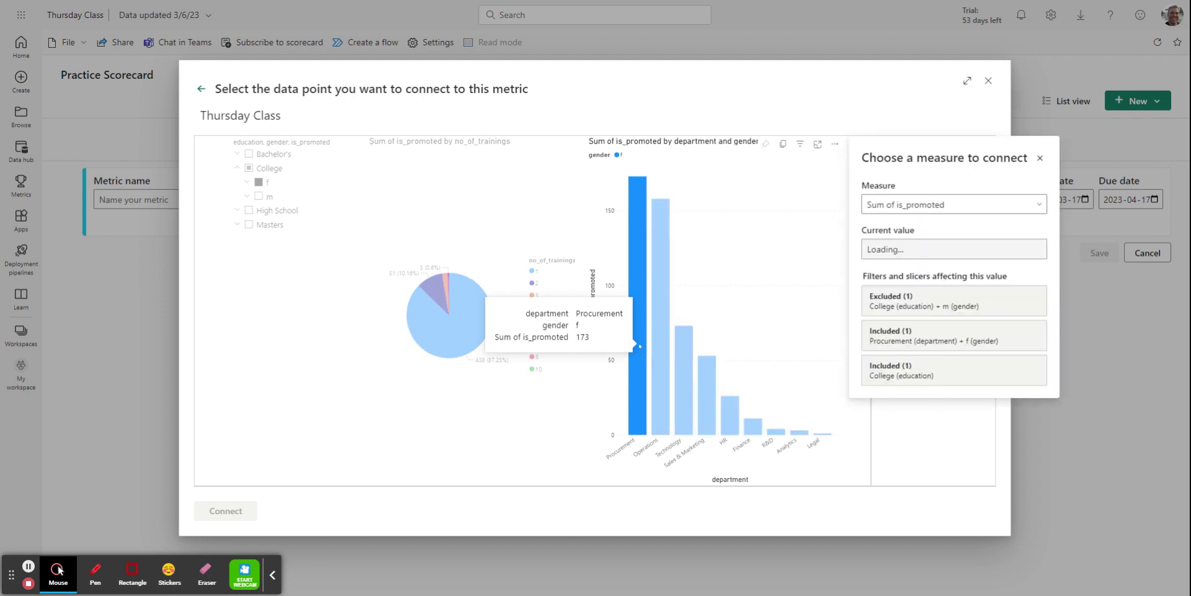
{"action": "left_click", "coordinate": [665, 373], "text": "ctrl"}
{"action": "left_click", "coordinate": [685, 388], "text": "ctrl"}
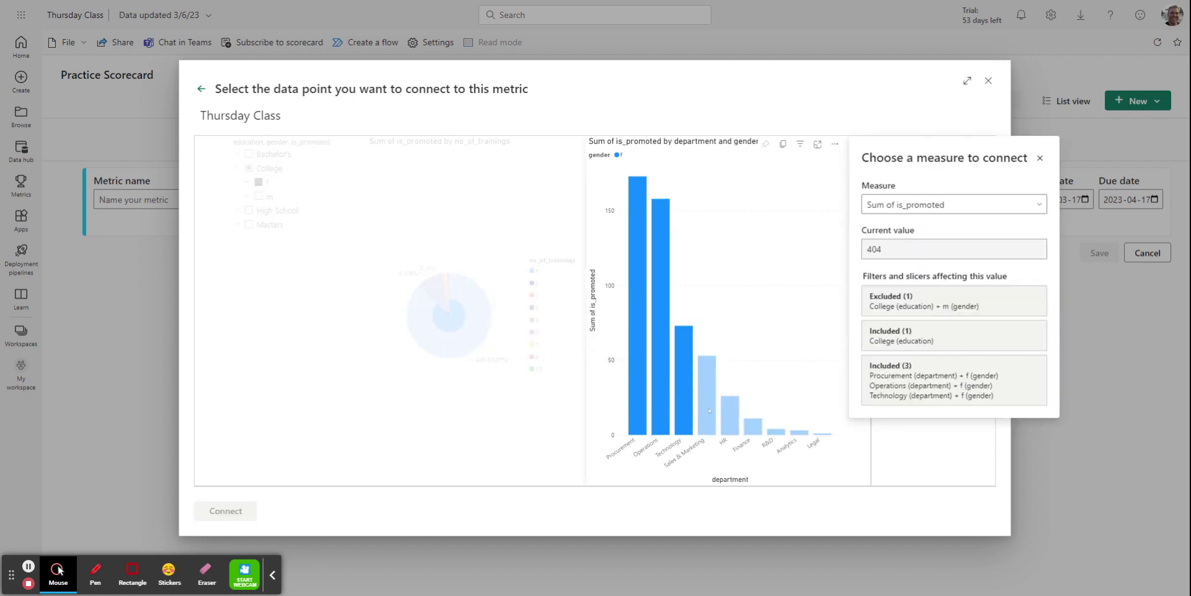
{"action": "left_click", "coordinate": [708, 407], "text": "ctrl"}
{"action": "left_click", "coordinate": [732, 416], "text": "ctrl"}
{"action": "left_click", "coordinate": [752, 426], "text": "ctrl"}
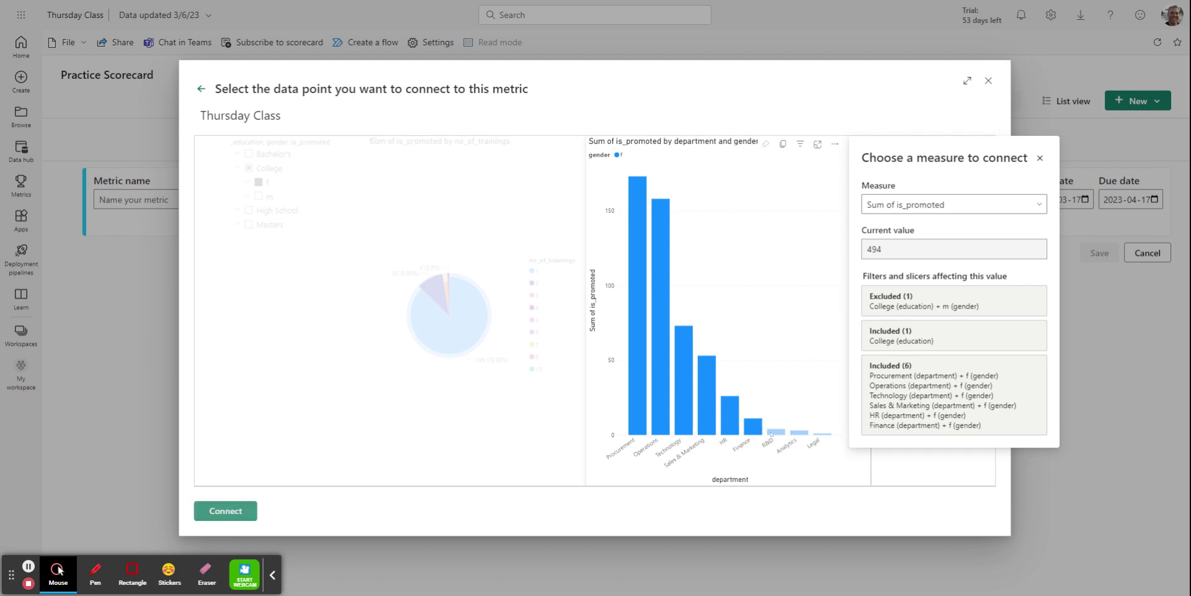
{"action": "left_click", "coordinate": [774, 431], "text": "ctrl"}
{"action": "left_click", "coordinate": [800, 432], "text": "ctrl"}
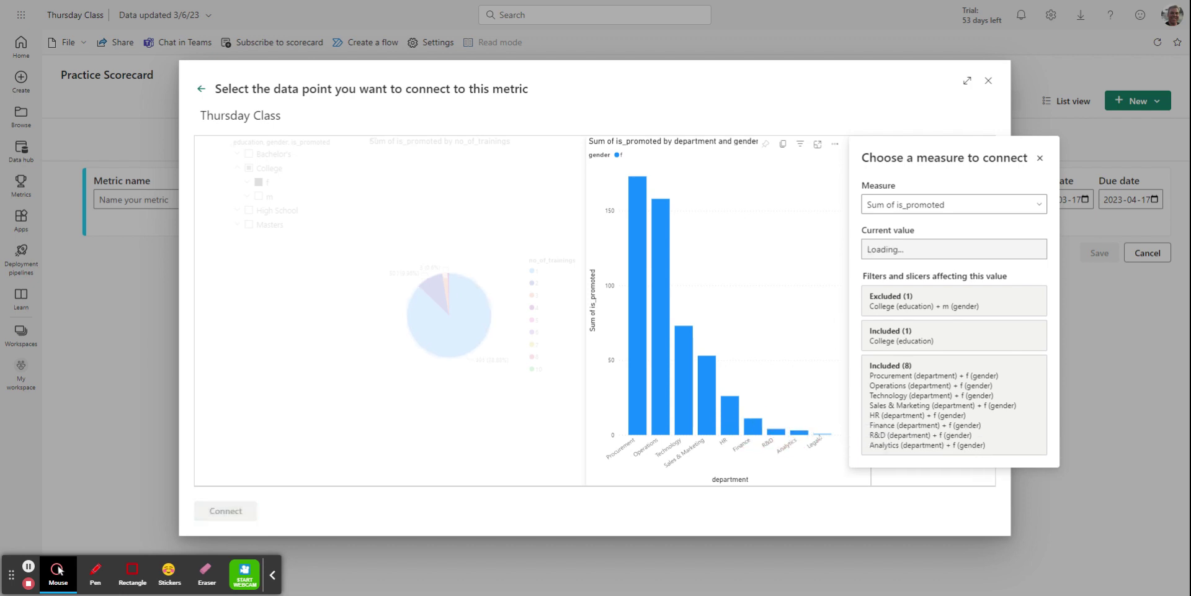
{"action": "left_click", "coordinate": [821, 434], "text": "ctrl"}
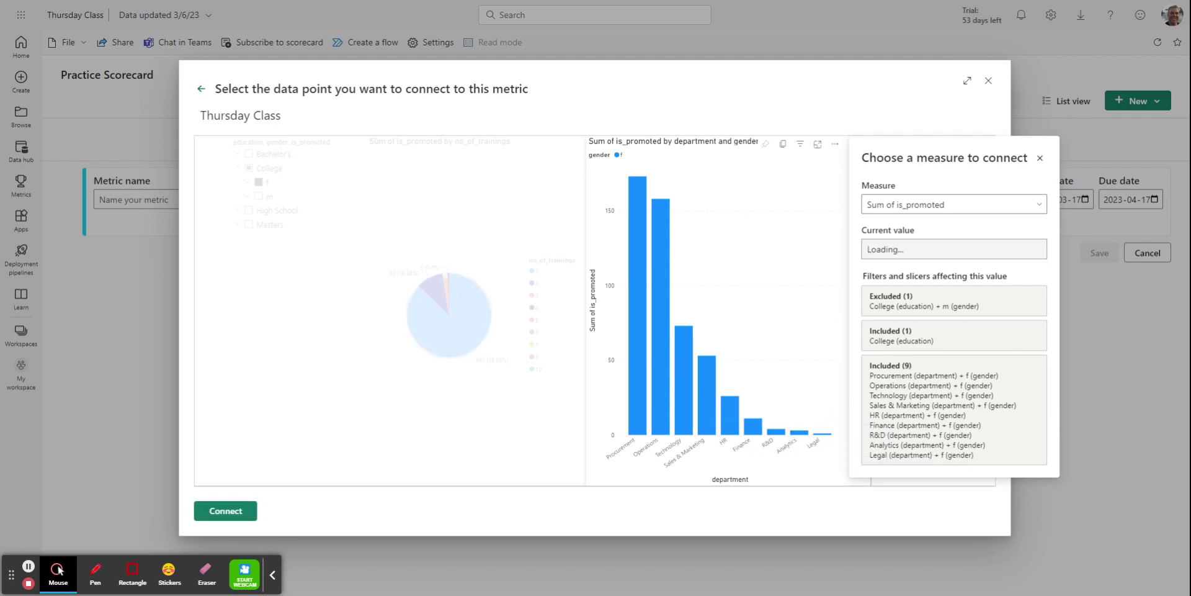
{"action": "left_click", "coordinate": [245, 510]}
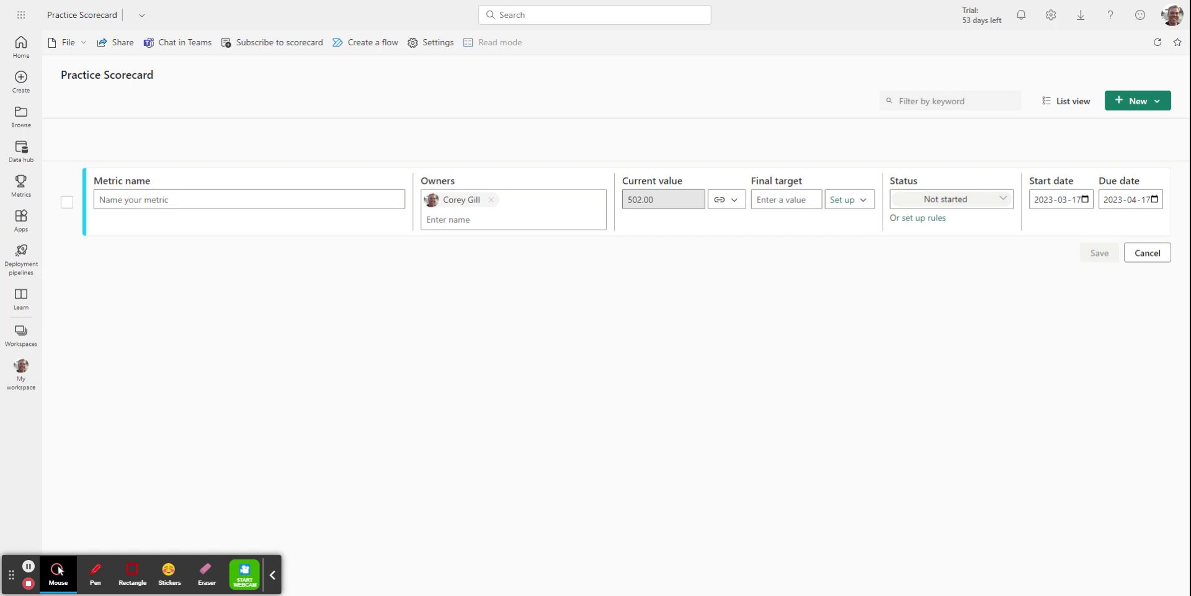
Step: Connect the metric's final target to data from the Thursday Class report
{"action": "left_click", "coordinate": [860, 201]}
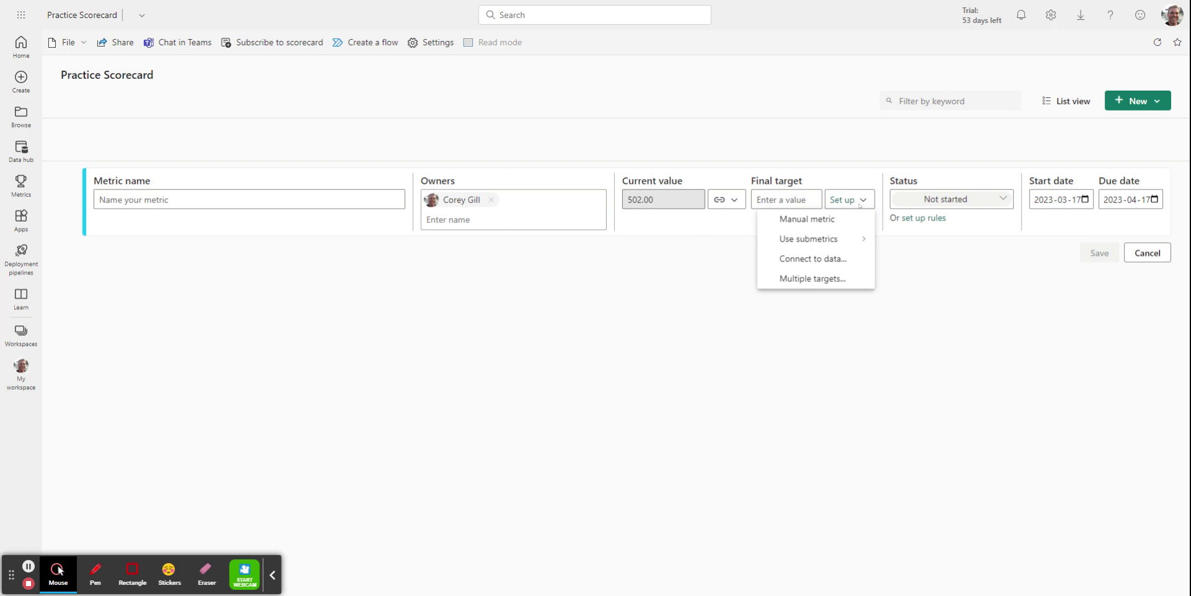
{"action": "left_click", "coordinate": [834, 258]}
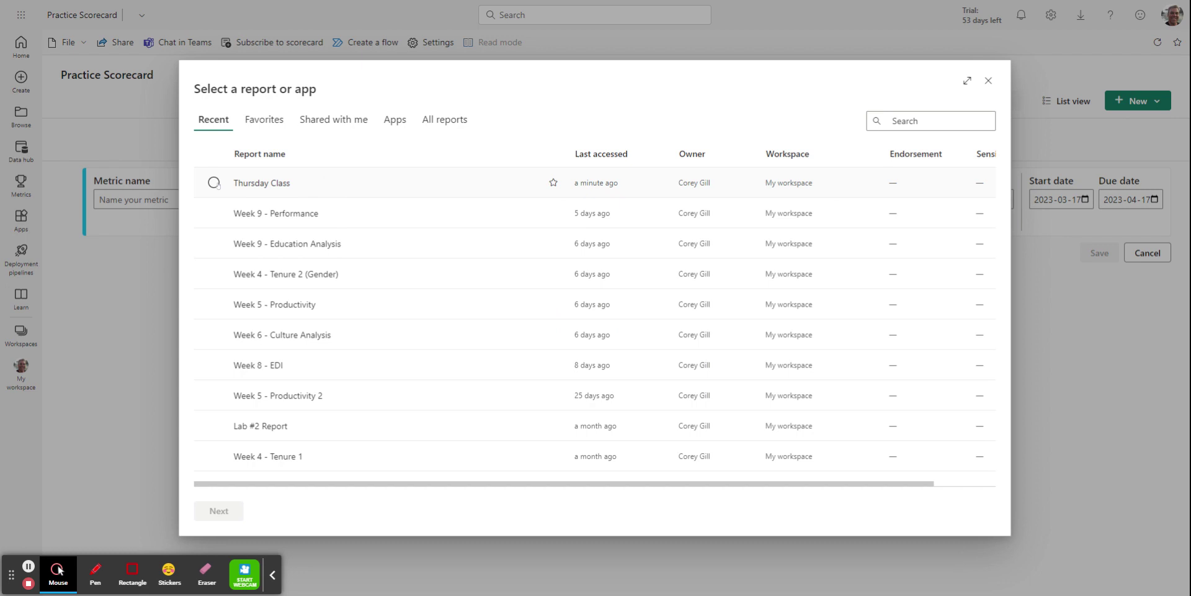
{"action": "left_click", "coordinate": [214, 182]}
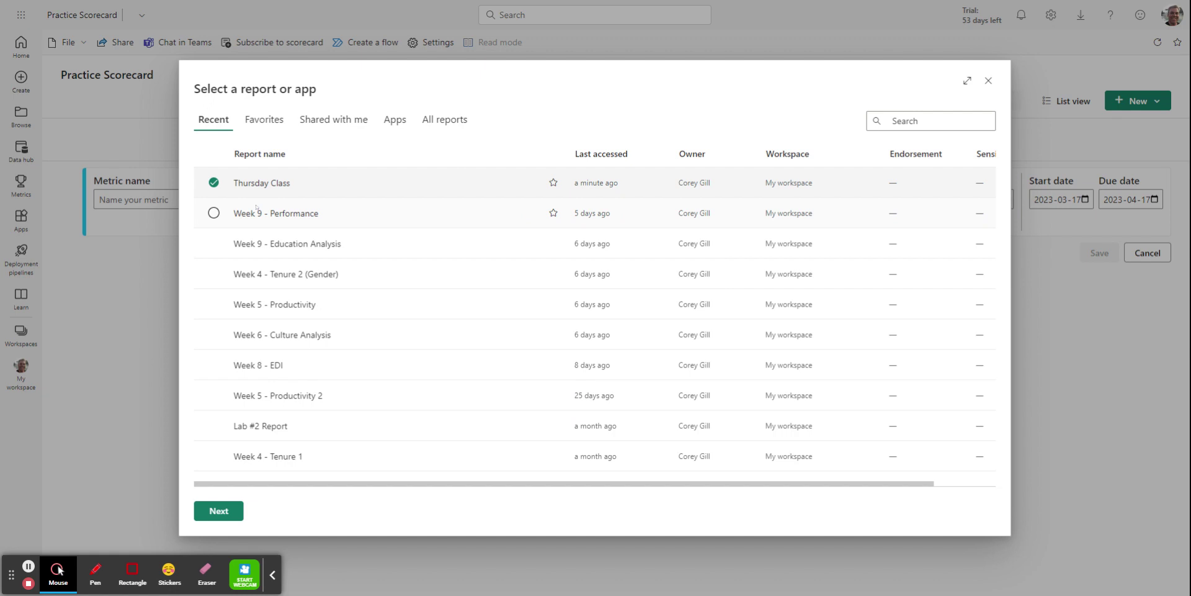
{"action": "left_click", "coordinate": [220, 511]}
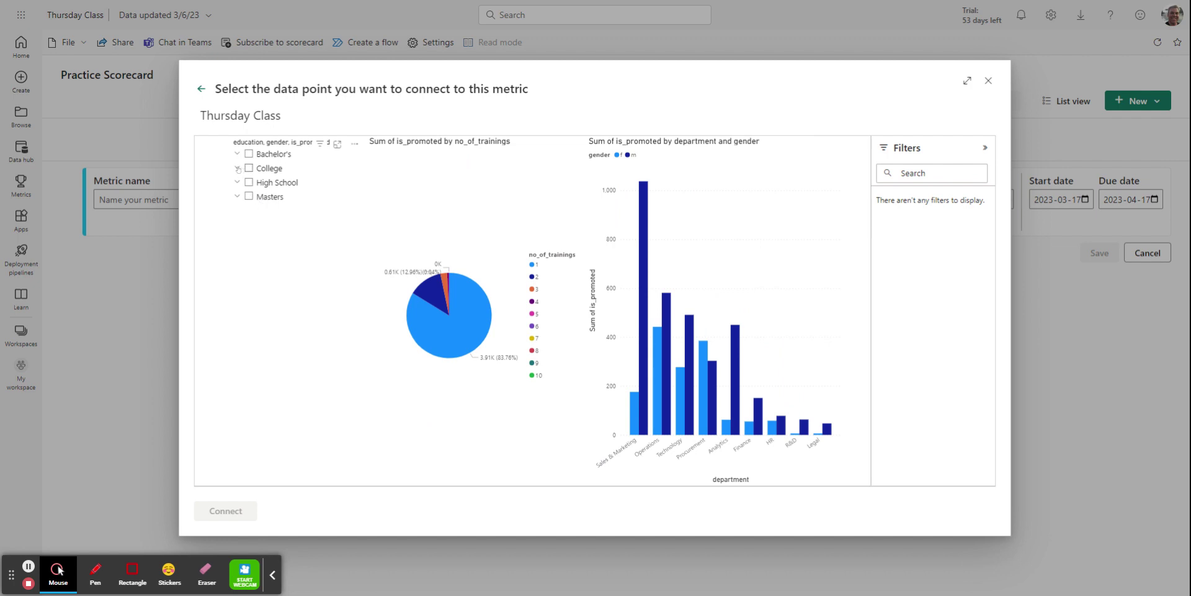
Step: Switch the College slicer to male graduates only
{"action": "left_click", "coordinate": [239, 168]}
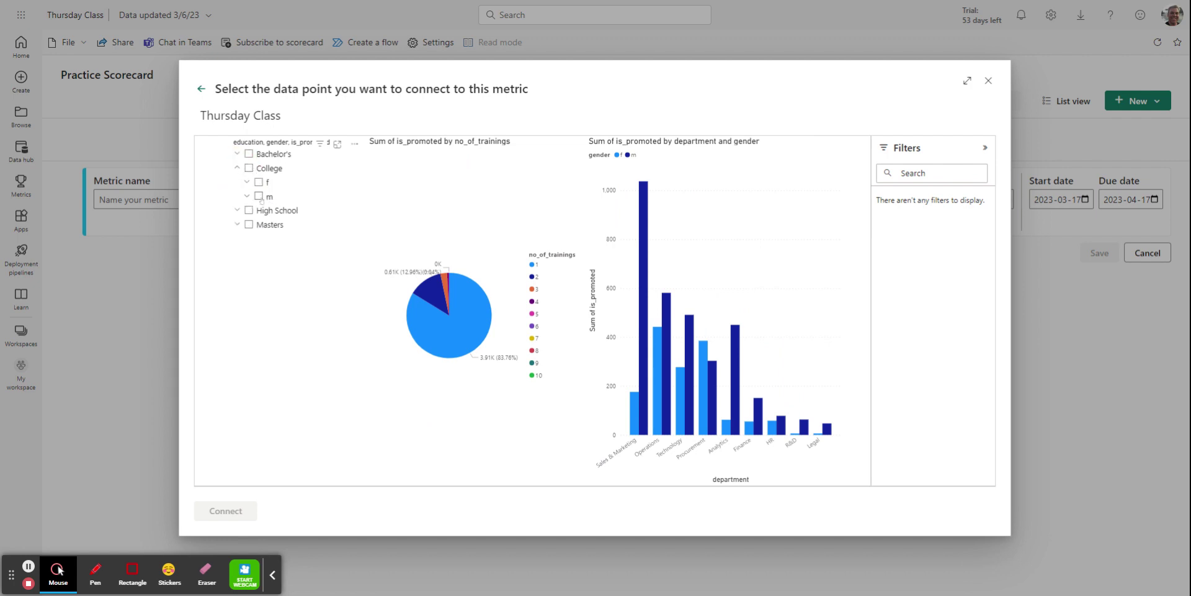
{"action": "left_click", "coordinate": [259, 196]}
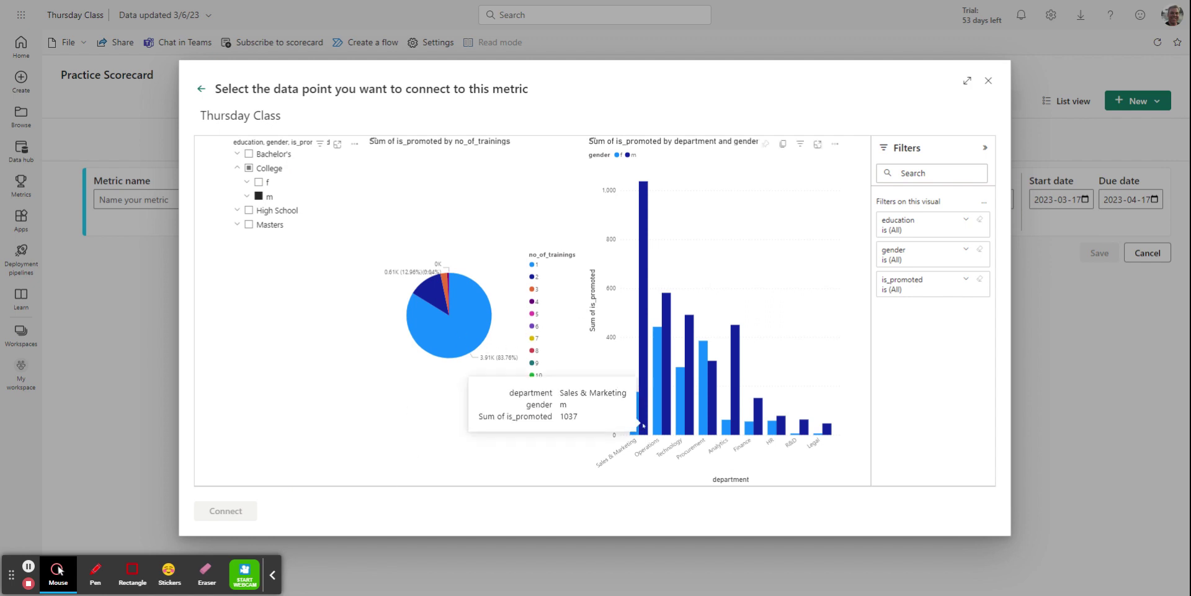
{"action": "mouse_move", "coordinate": [490, 304]}
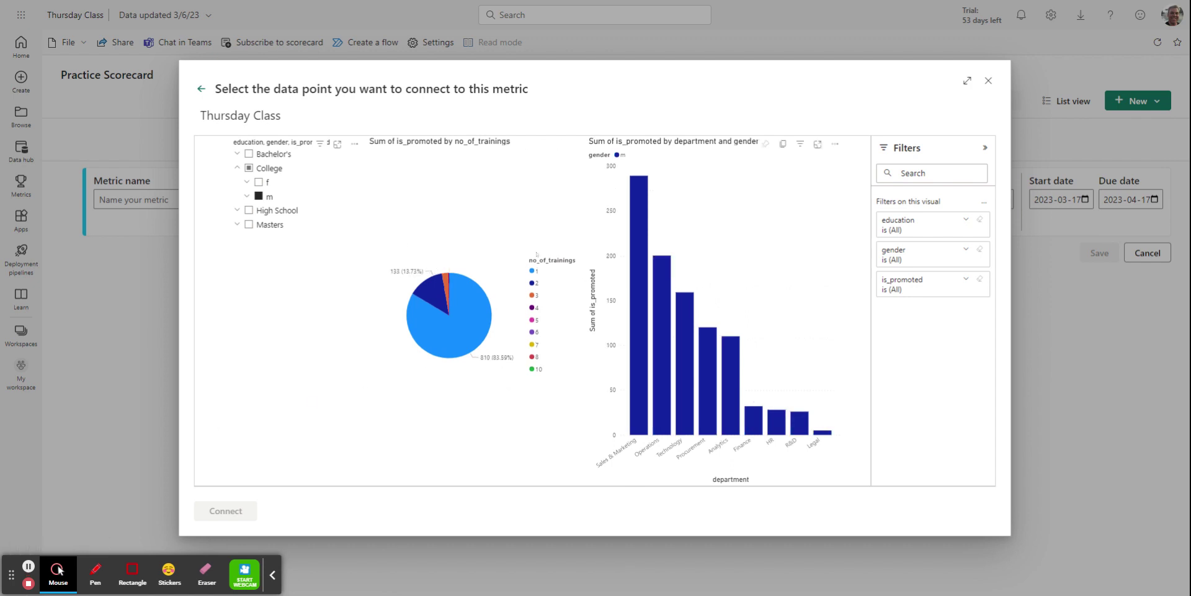
Step: Select all nine male department bars and connect the 969 total as the final target
{"action": "left_click", "coordinate": [636, 333]}
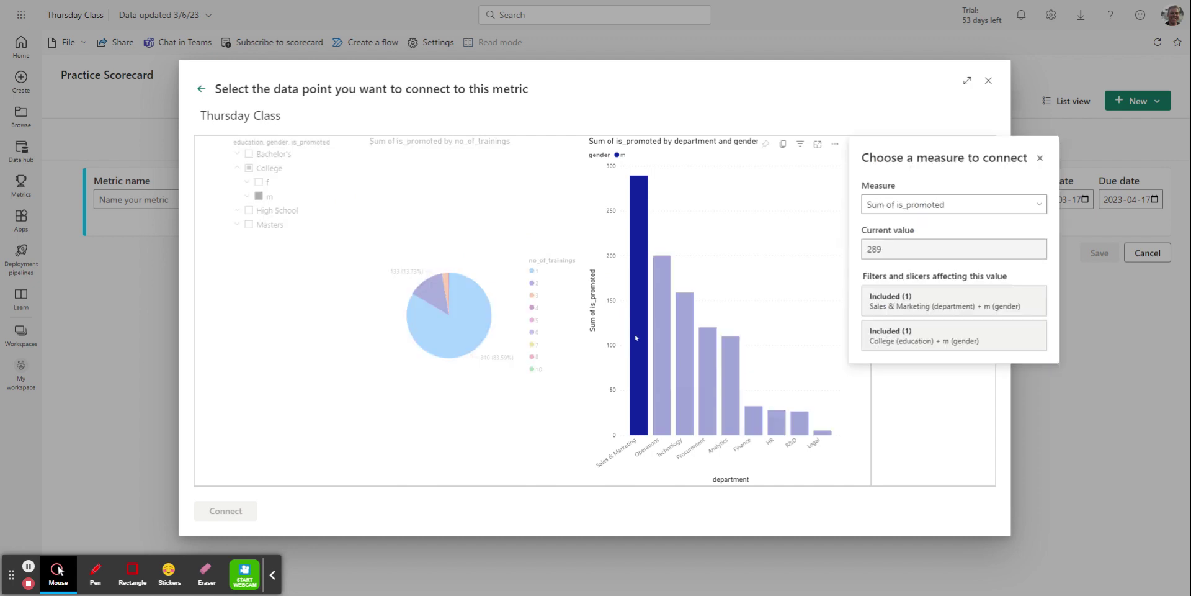
{"action": "left_click", "coordinate": [661, 342], "text": "ctrl"}
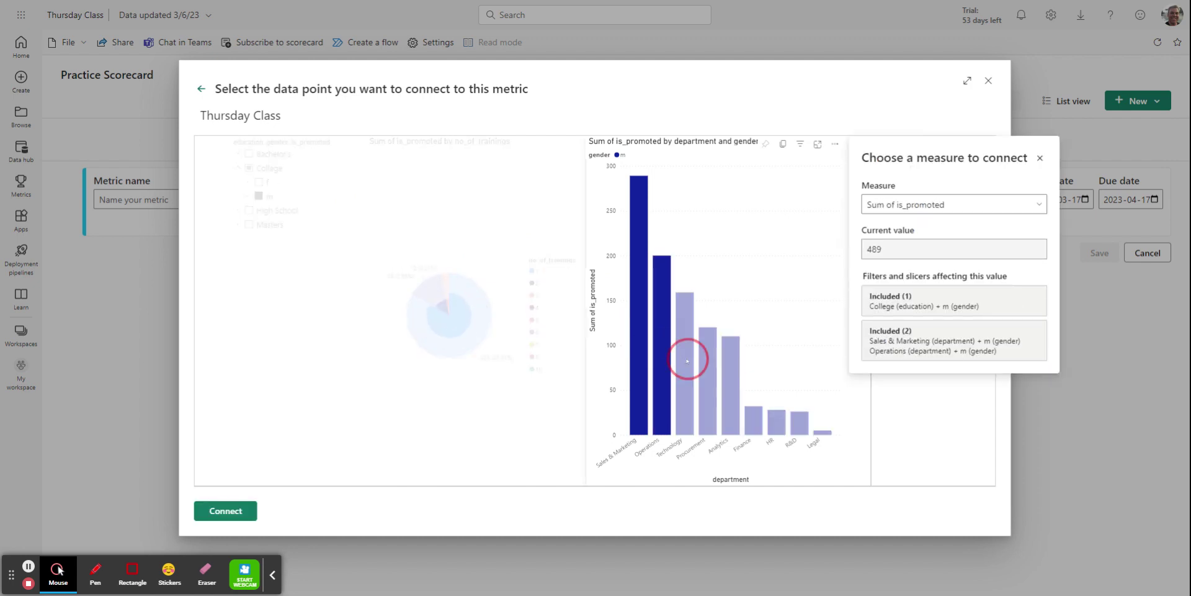
{"action": "left_click", "coordinate": [708, 370], "text": "ctrl"}
{"action": "left_click", "coordinate": [732, 382], "text": "ctrl"}
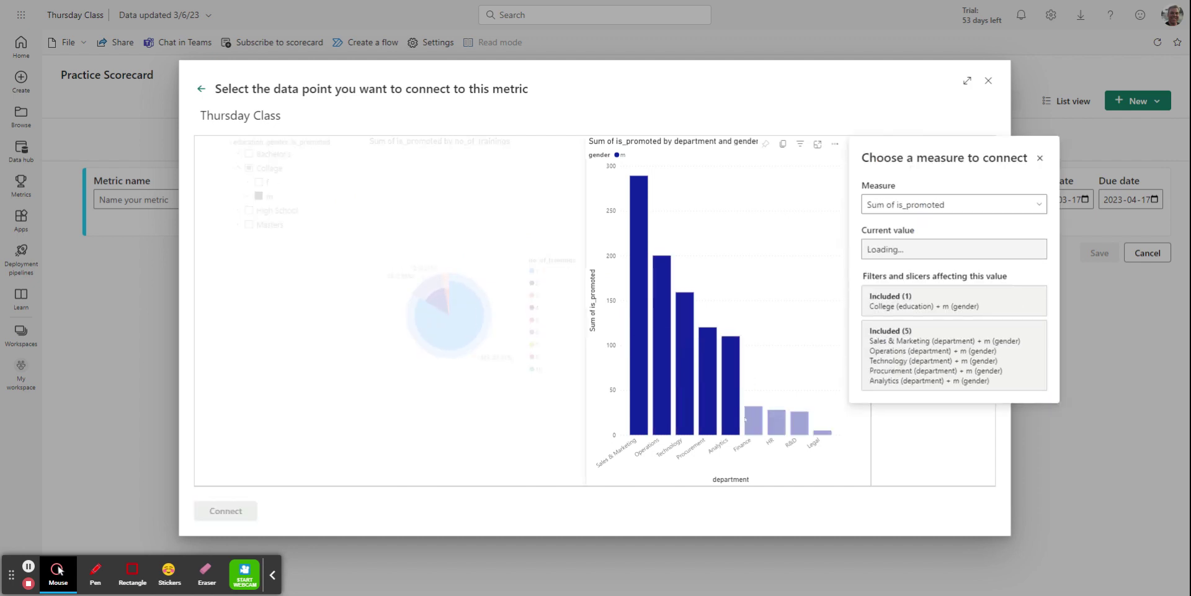
{"action": "left_click", "coordinate": [753, 420], "text": "ctrl"}
{"action": "left_click", "coordinate": [776, 422], "text": "ctrl"}
{"action": "left_click", "coordinate": [799, 427], "text": "ctrl"}
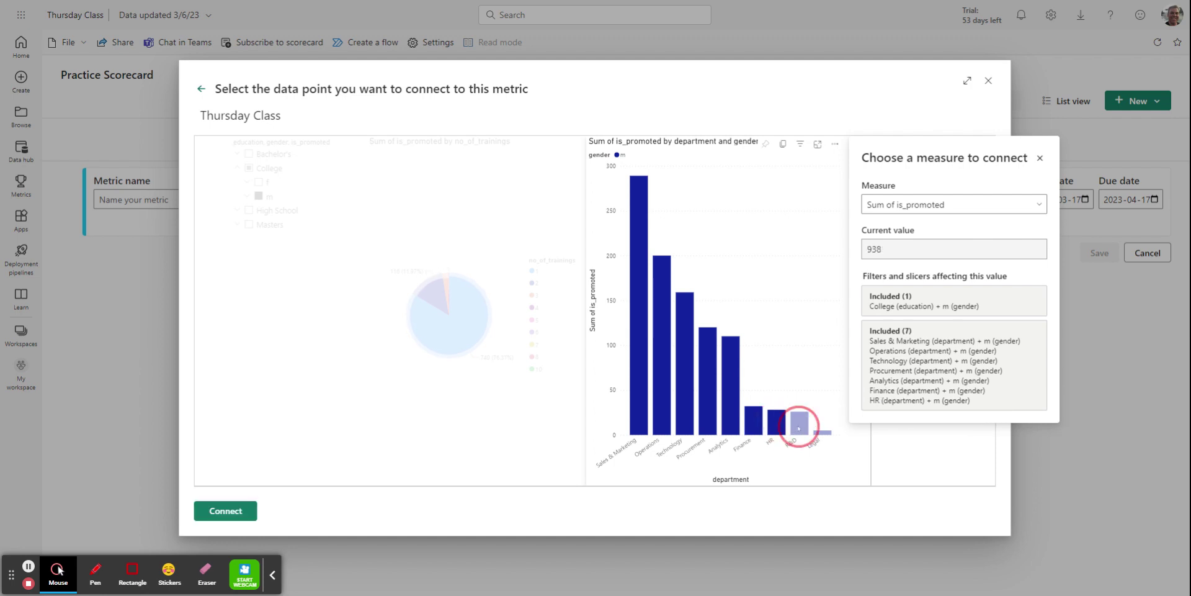
{"action": "left_click", "coordinate": [823, 432], "text": "ctrl"}
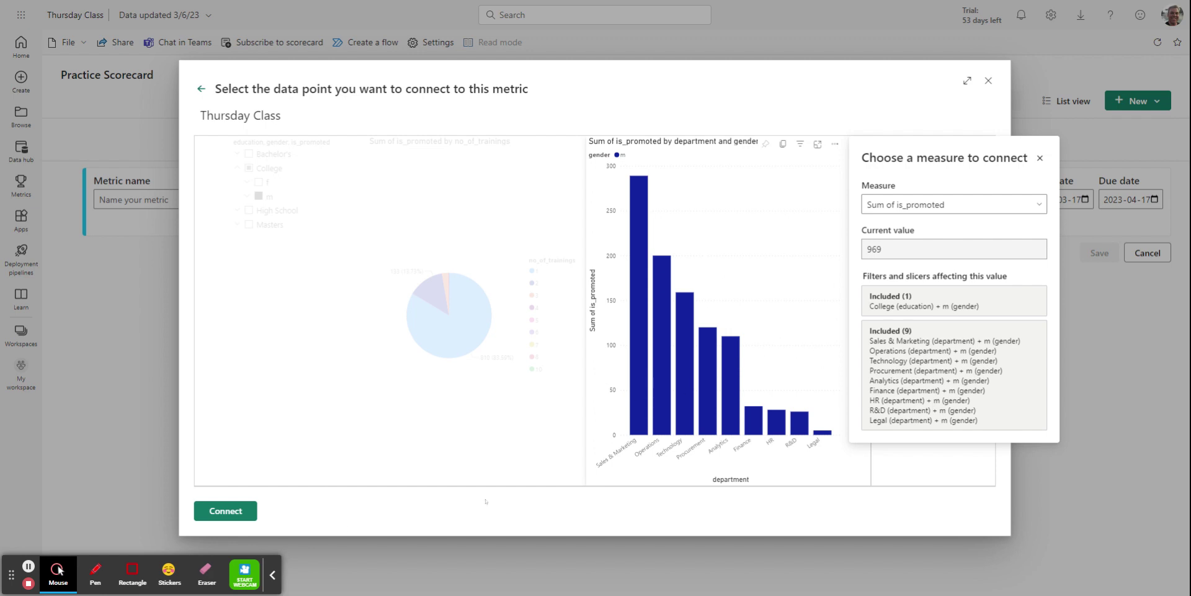
{"action": "left_click", "coordinate": [225, 509]}
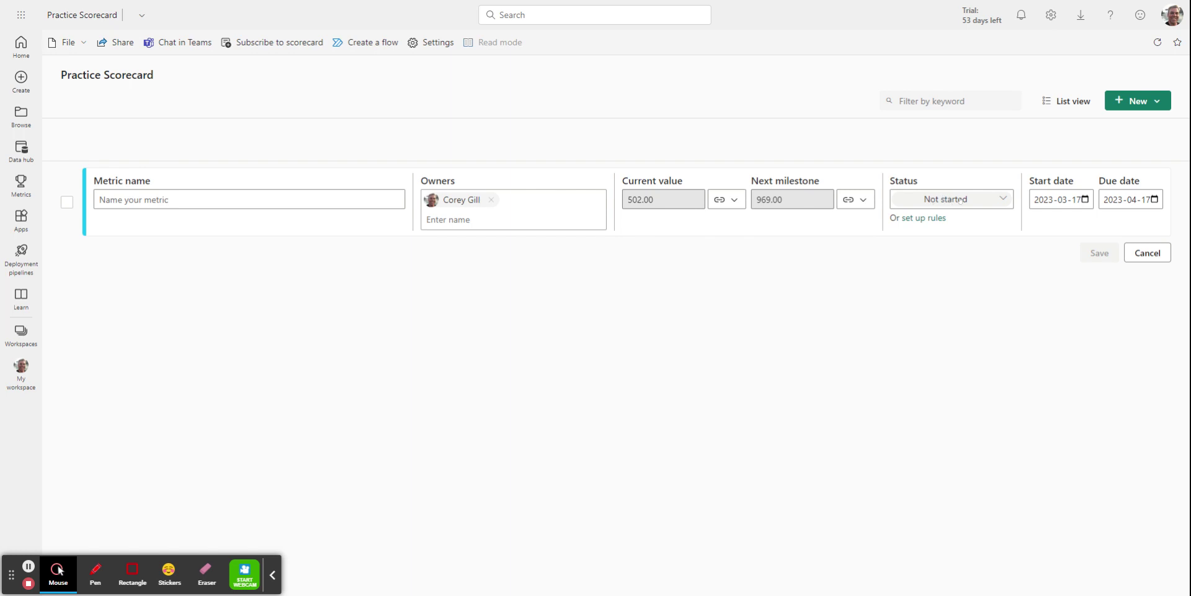
Step: Check the Status dropdown and leave the metric at Not started
{"action": "left_click", "coordinate": [953, 203]}
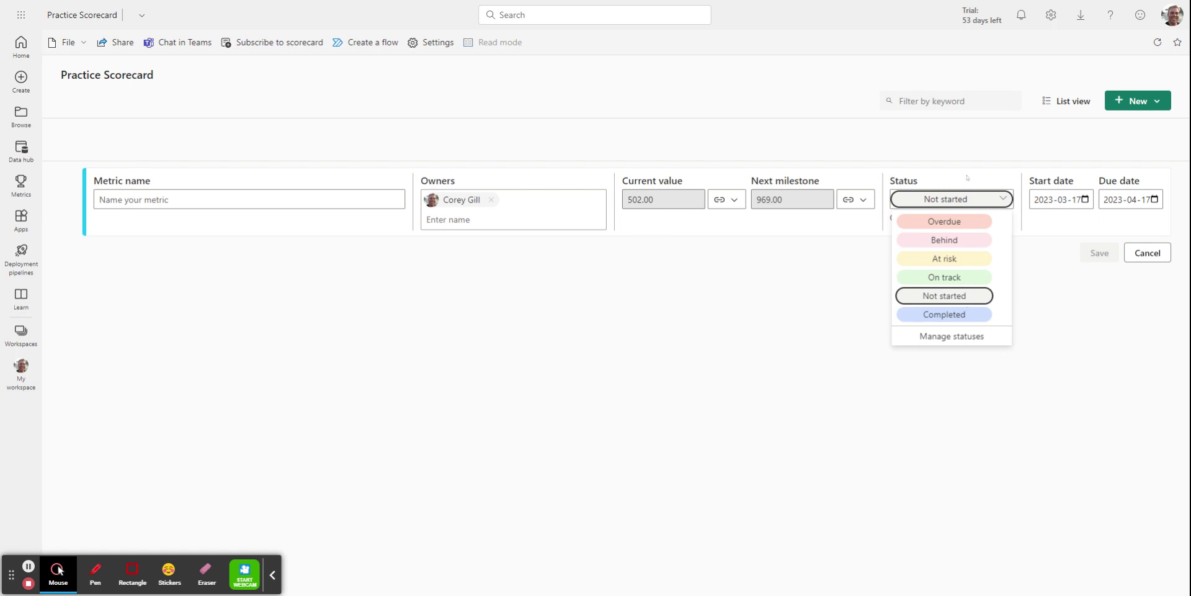
{"action": "left_click", "coordinate": [961, 153]}
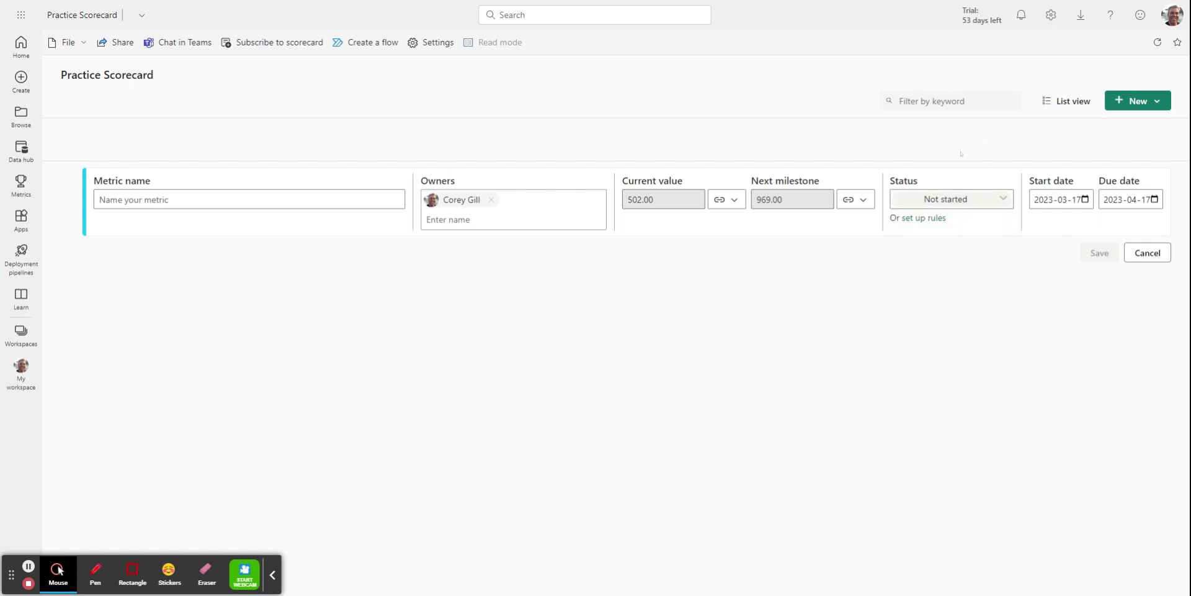
Step: Add a status rule condition: Value is greater than or equal to 100 % of target
{"action": "left_click", "coordinate": [941, 219]}
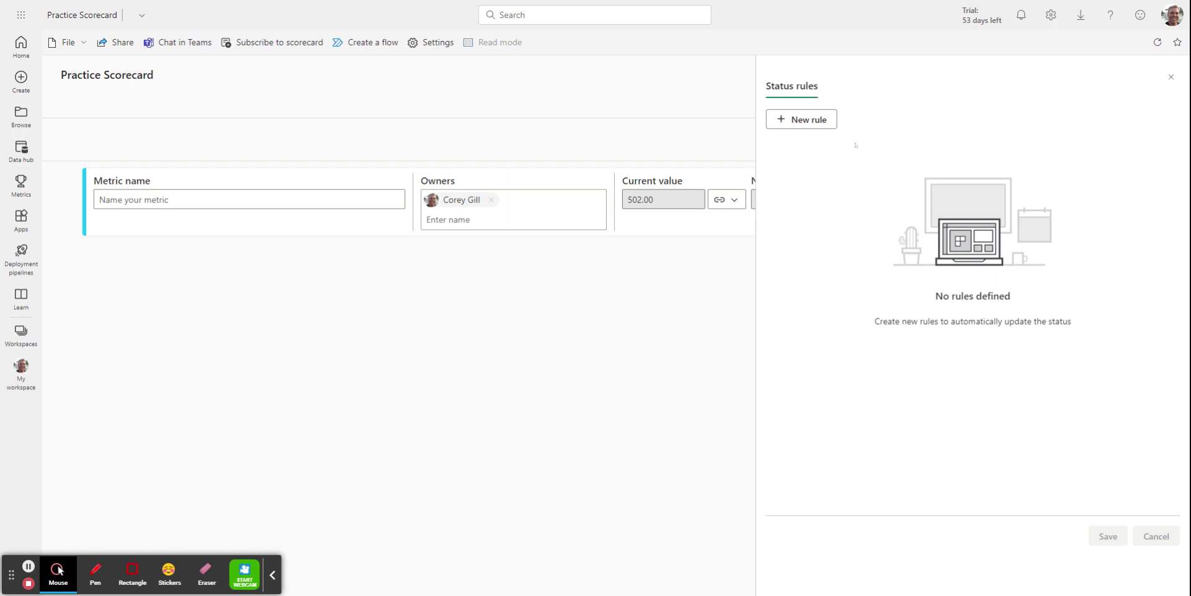
{"action": "left_click", "coordinate": [827, 121]}
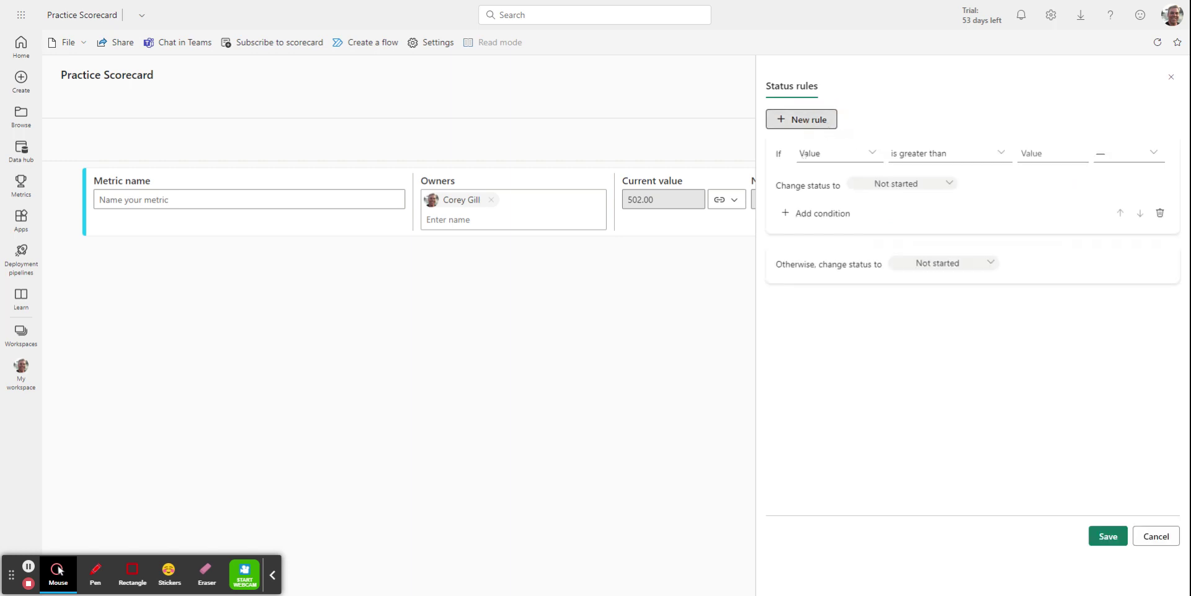
{"action": "left_click", "coordinate": [845, 158]}
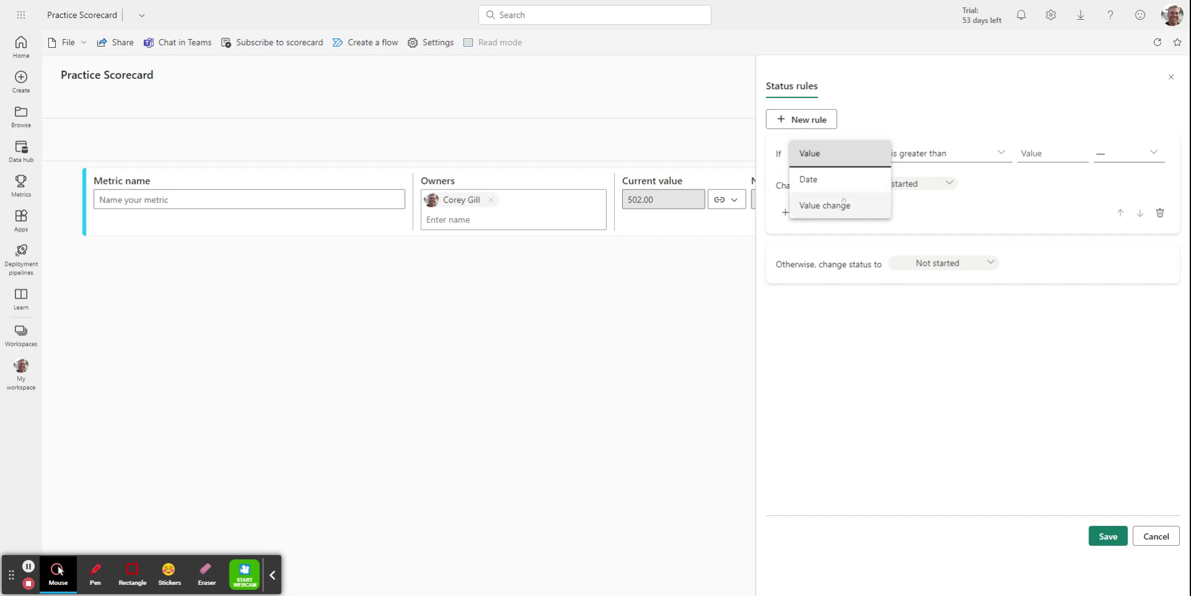
{"action": "left_click", "coordinate": [838, 159]}
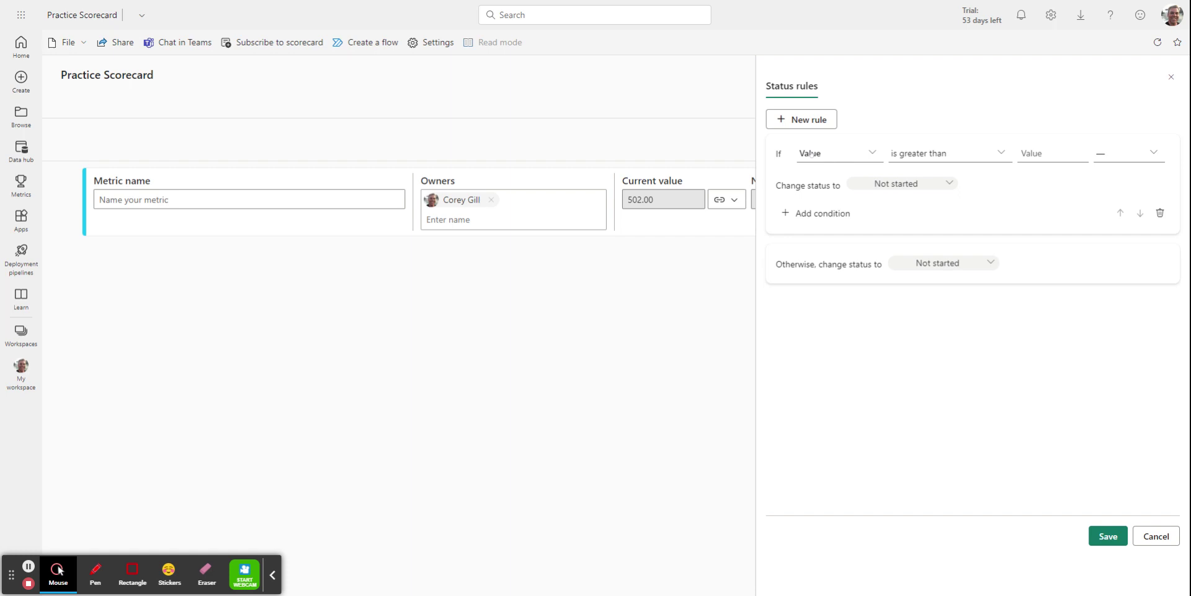
{"action": "left_click", "coordinate": [938, 157]}
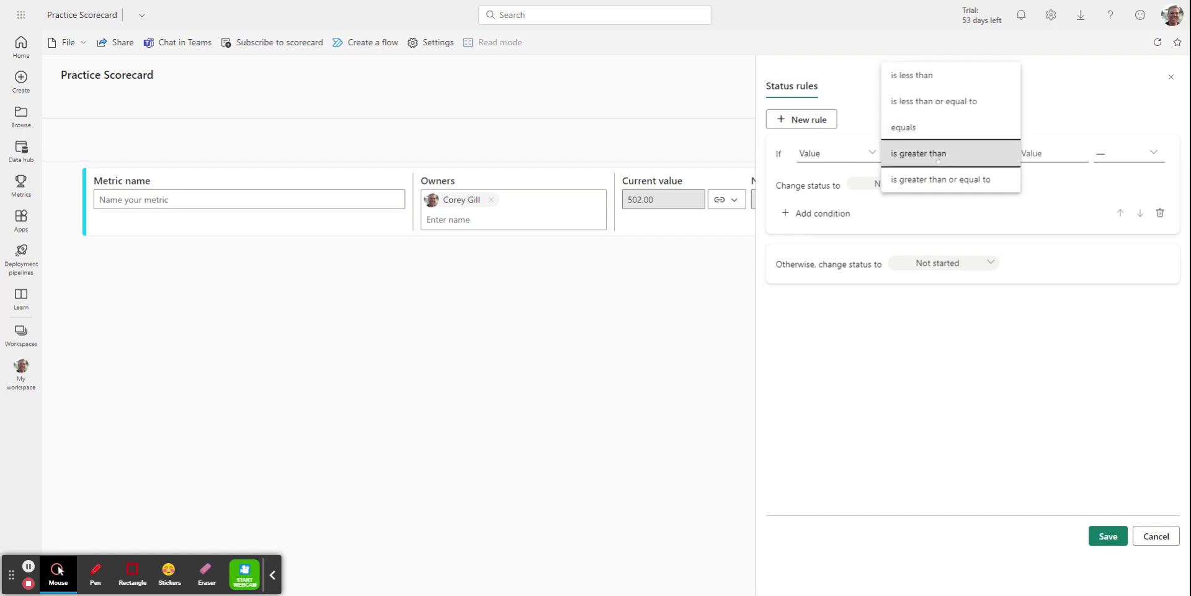
{"action": "left_click", "coordinate": [941, 180]}
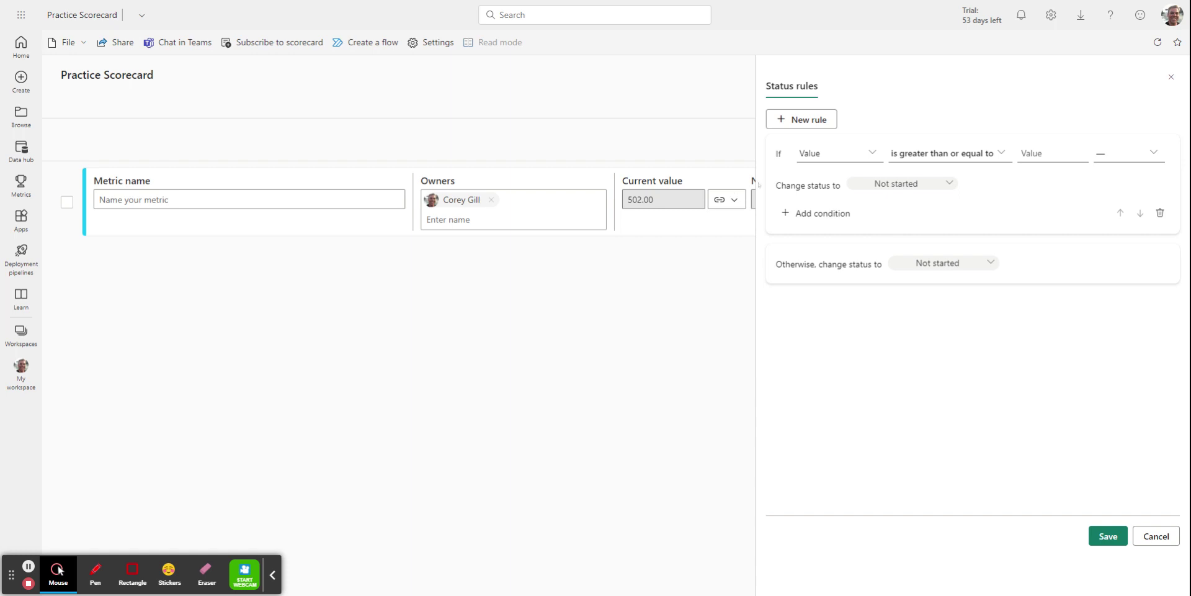
{"action": "left_click", "coordinate": [1148, 158]}
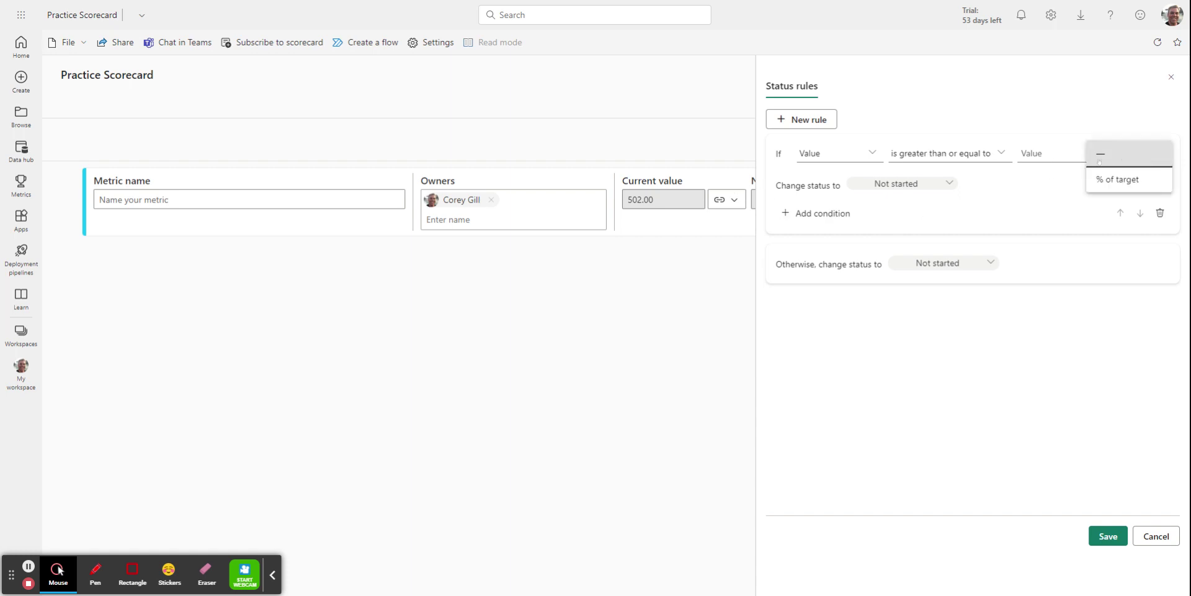
{"action": "left_click", "coordinate": [1099, 178]}
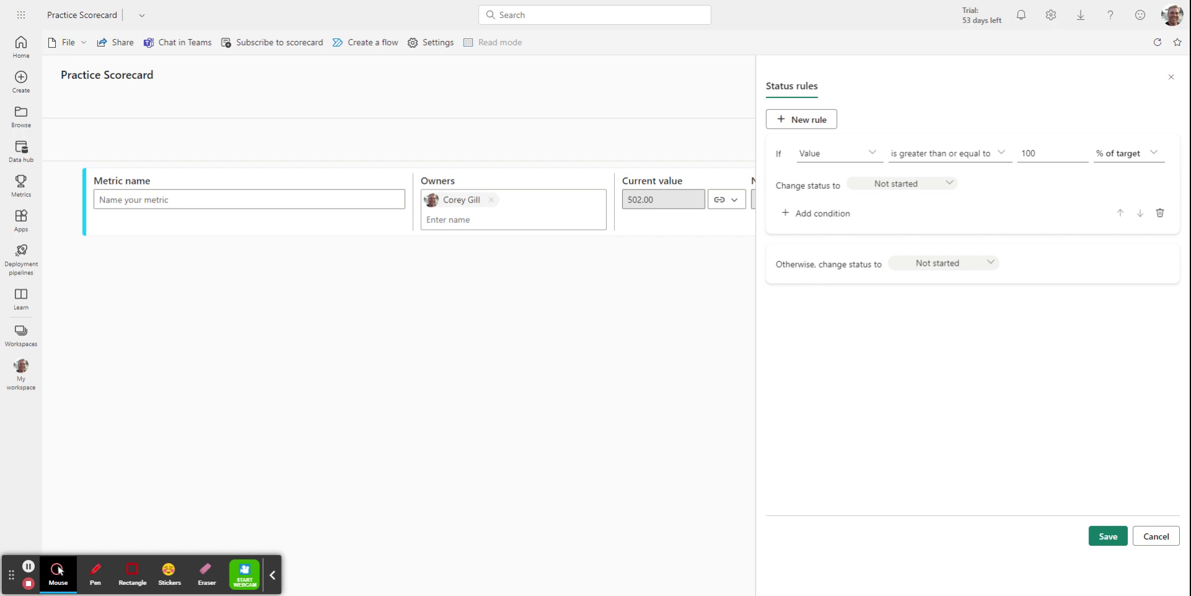
Step: Set the rule's status to Completed, otherwise At risk, and save the rules
{"action": "left_click", "coordinate": [947, 185]}
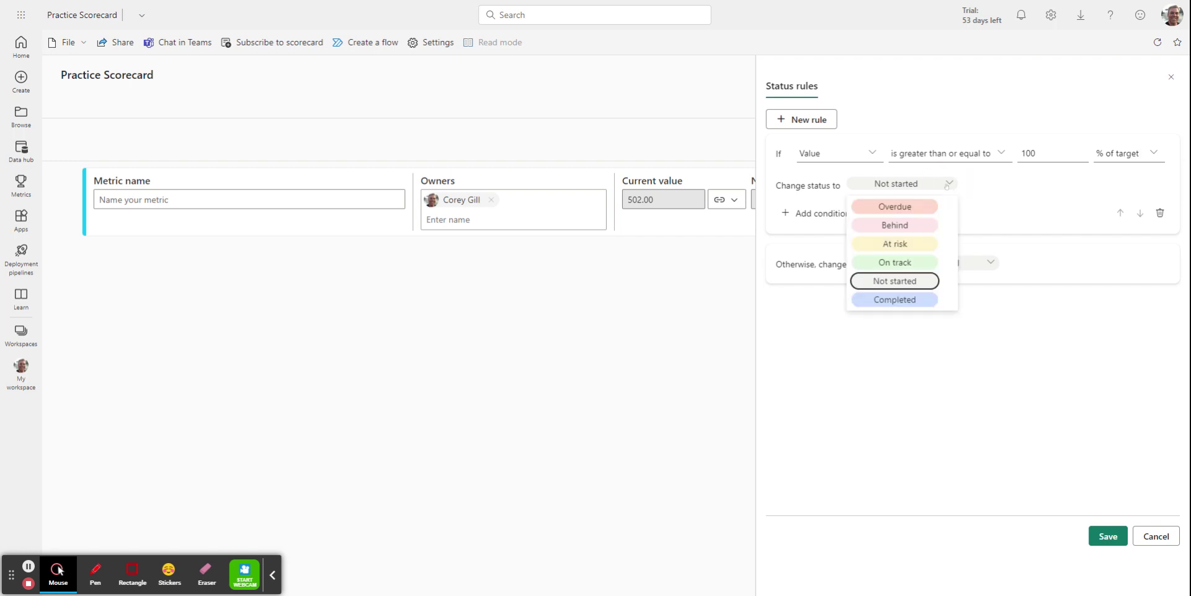
{"action": "left_click", "coordinate": [898, 301]}
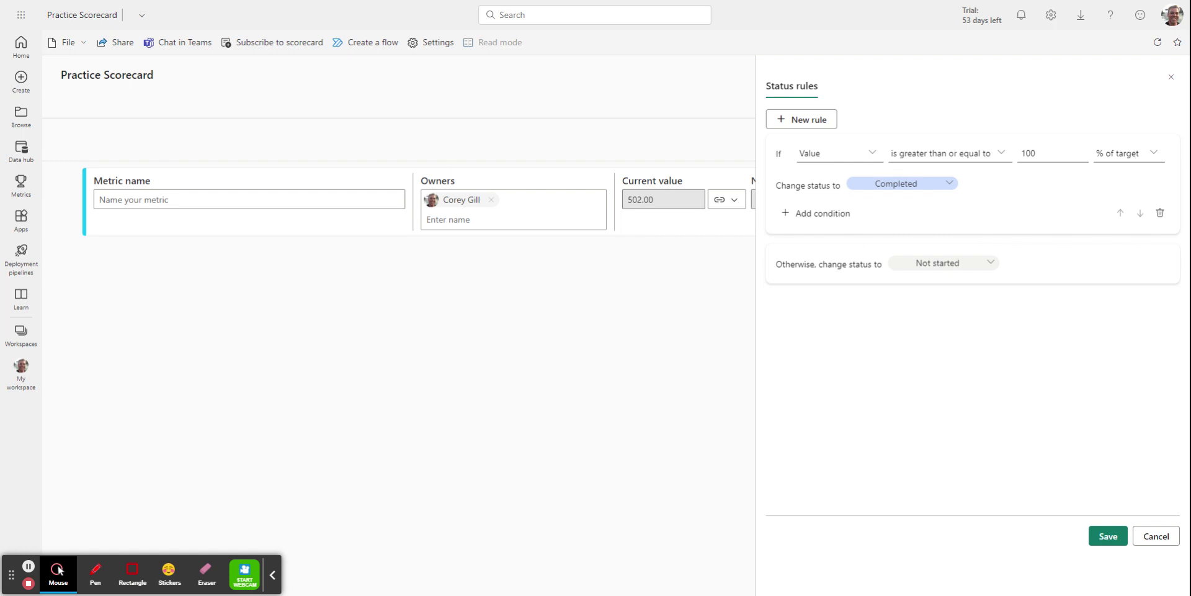
{"action": "left_click", "coordinate": [957, 263]}
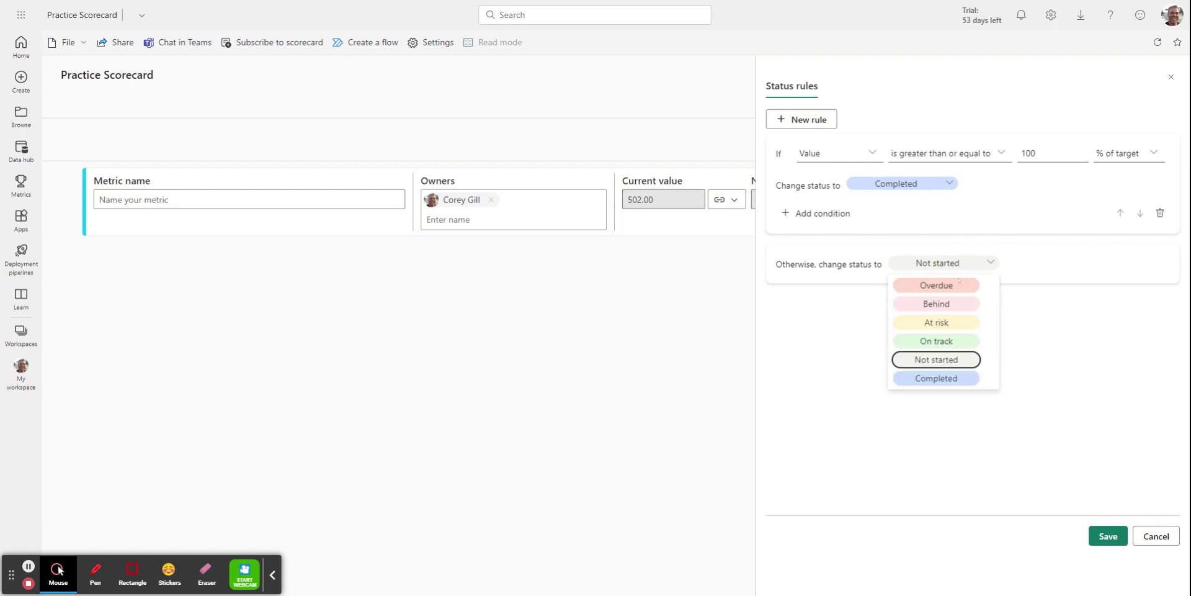
{"action": "left_click", "coordinate": [948, 323]}
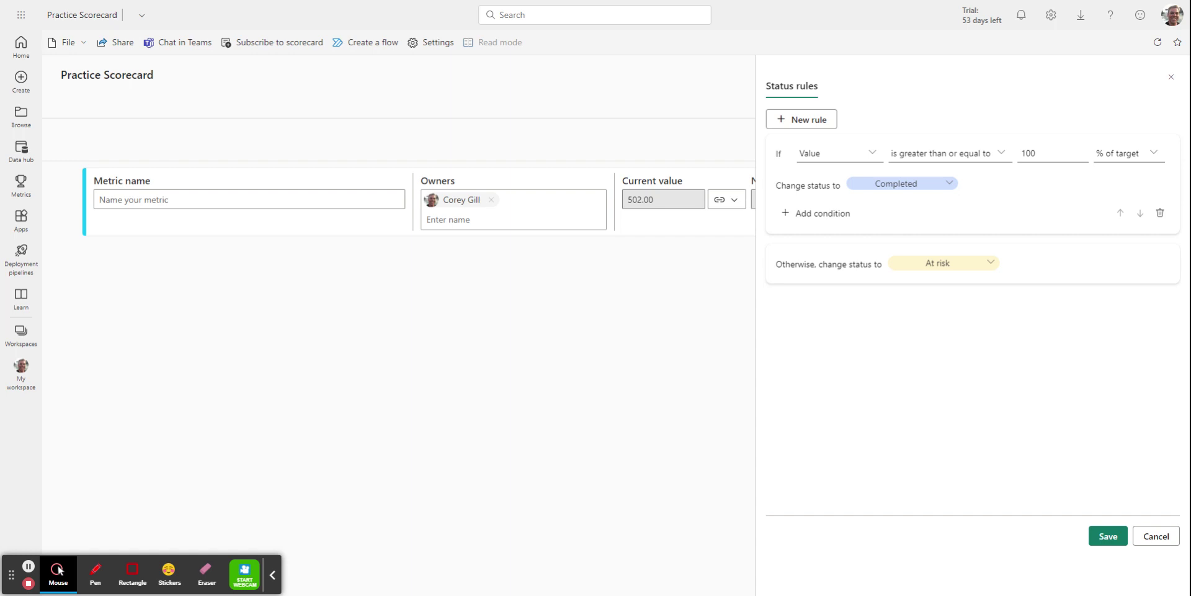
{"action": "left_click", "coordinate": [1100, 538]}
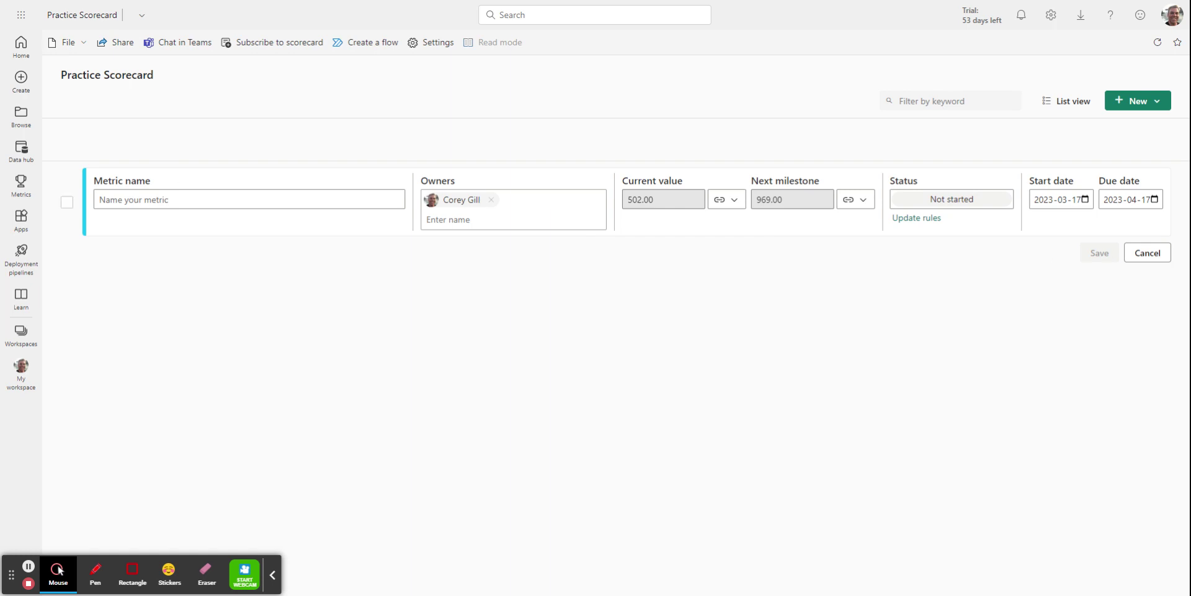
Step: Type 'Tracking Female/Male Promotion Equity' as the metric name, fixing typos along the way
{"action": "left_click", "coordinate": [100, 199]}
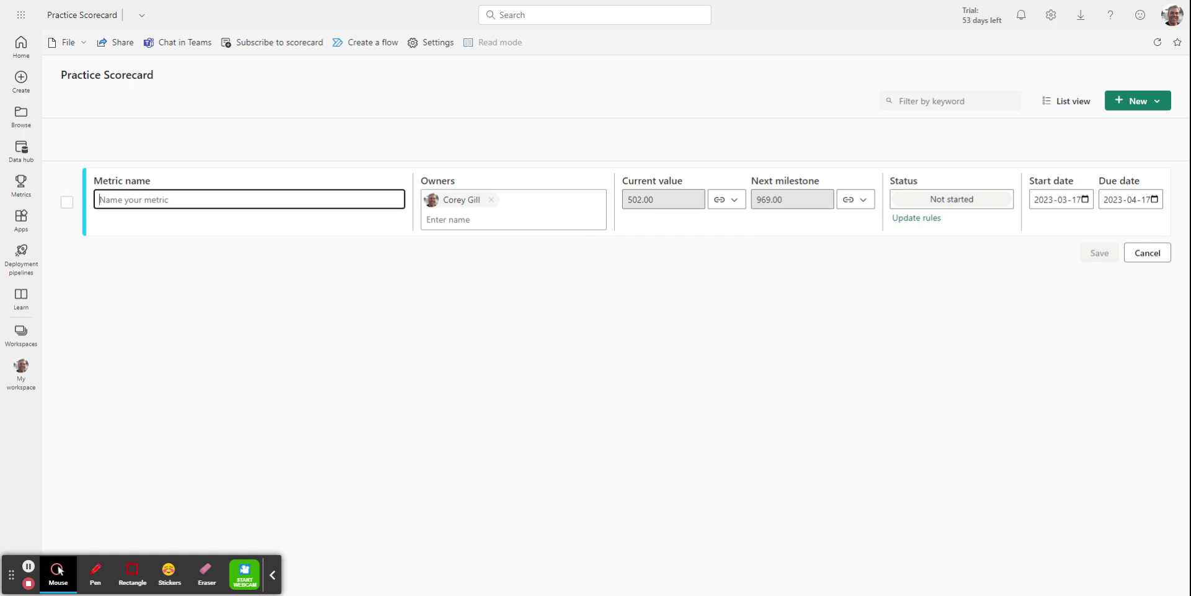
{"action": "type", "text": "m"}
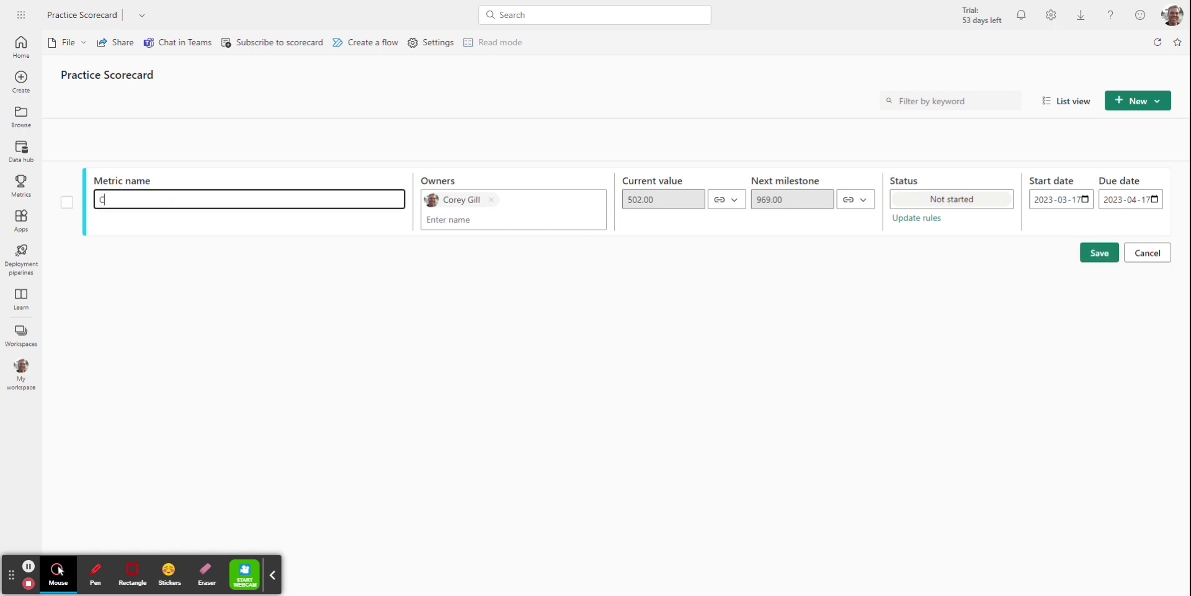
{"action": "key", "text": "BackSpace"}
{"action": "type", "text": "M"}
{"action": "key", "text": "BackSpace"}
{"action": "type", "text": "T"}
{"action": "key", "text": "BackSpace"}
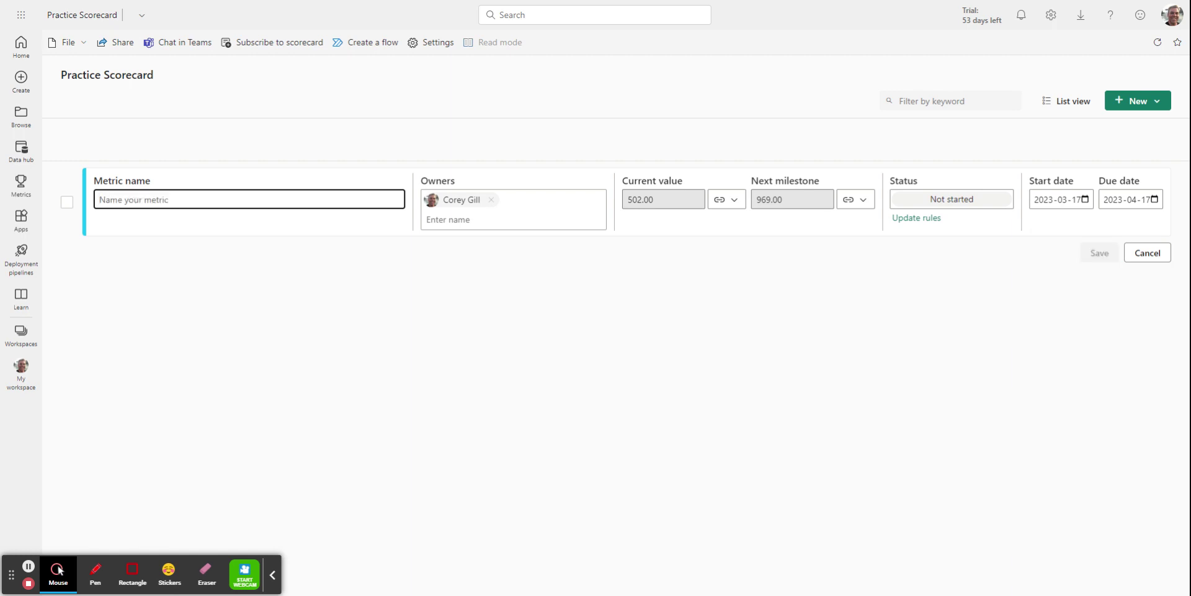
{"action": "type", "text": "Tracking F"}
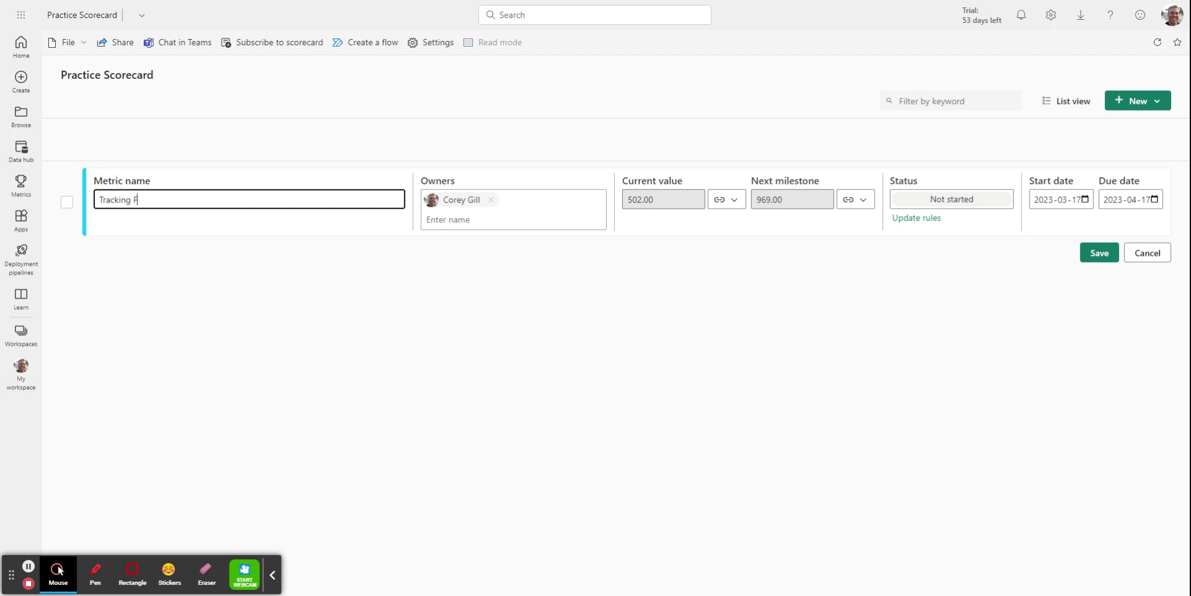
{"action": "type", "text": "emale P"}
{"action": "type", "text": "/Male Por"}
{"action": "key", "text": "BackSpace"}
{"action": "key", "text": "BackSpace"}
{"action": "type", "text": "romotion Equity"}
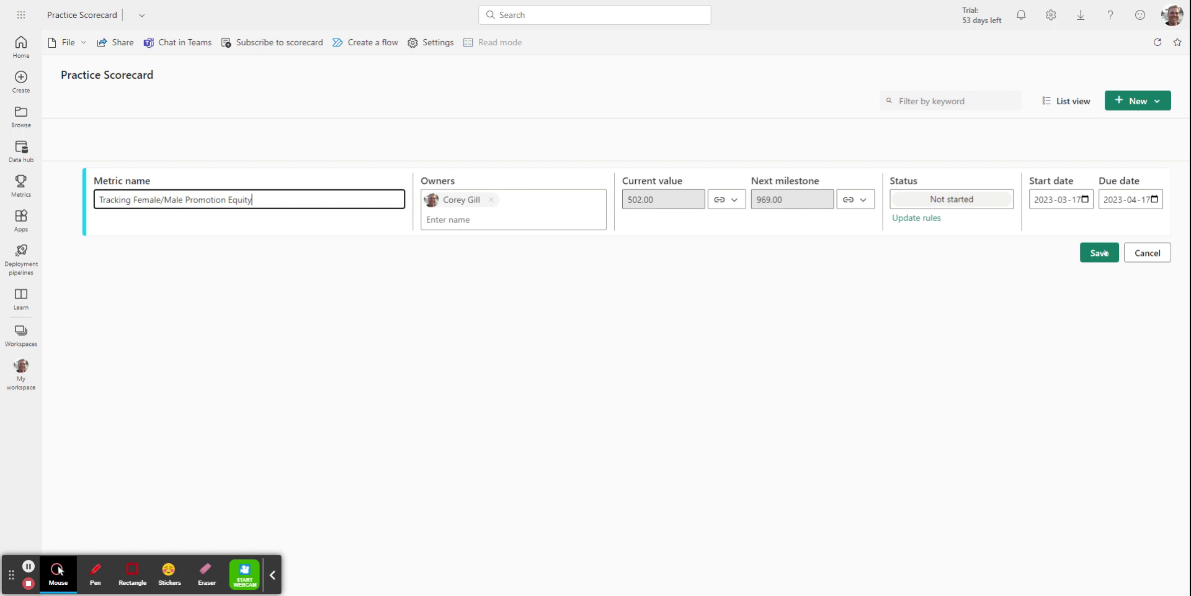
Step: Save the Tracking Female/Male Promotion Equity metric, now showing At risk at 502.00/969.00
{"action": "left_click", "coordinate": [1100, 253]}
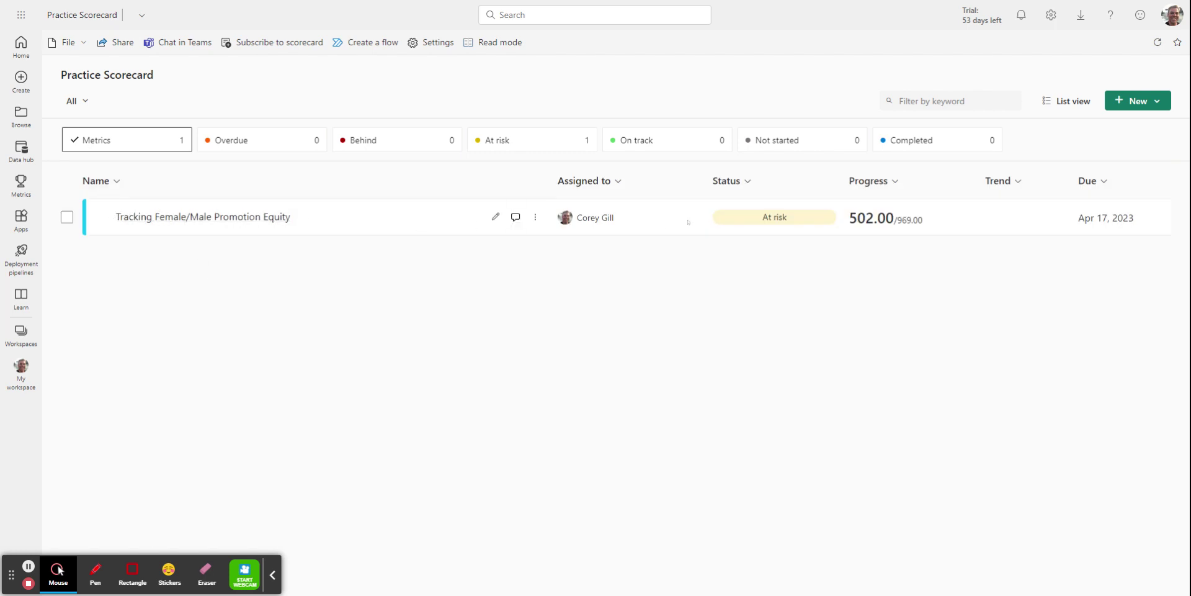
{"action": "mouse_move", "coordinate": [871, 214]}
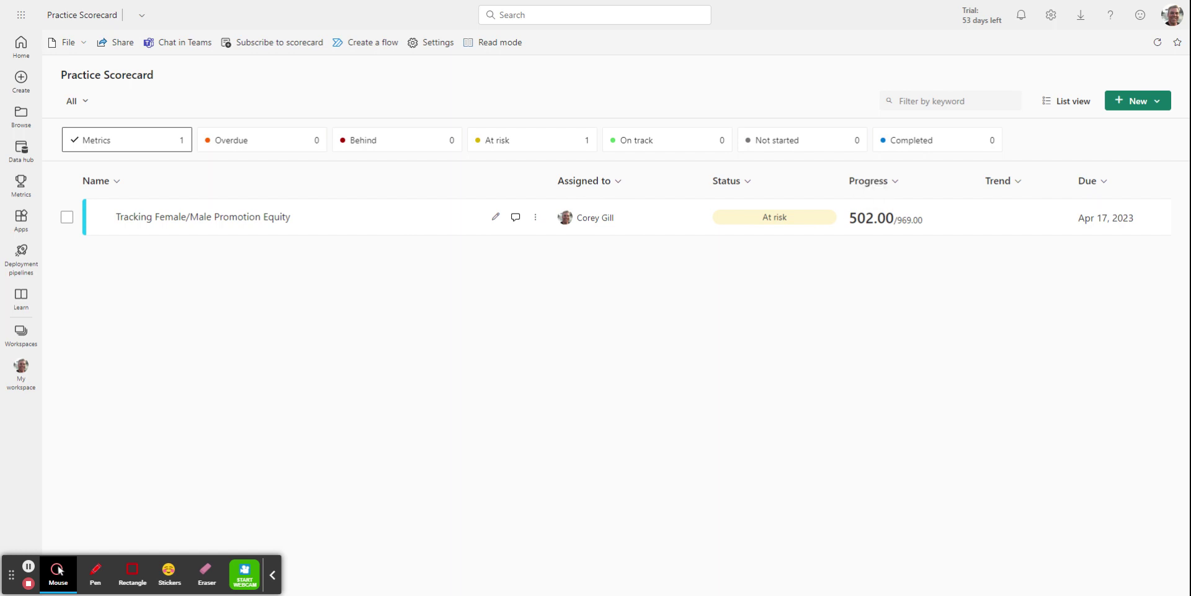